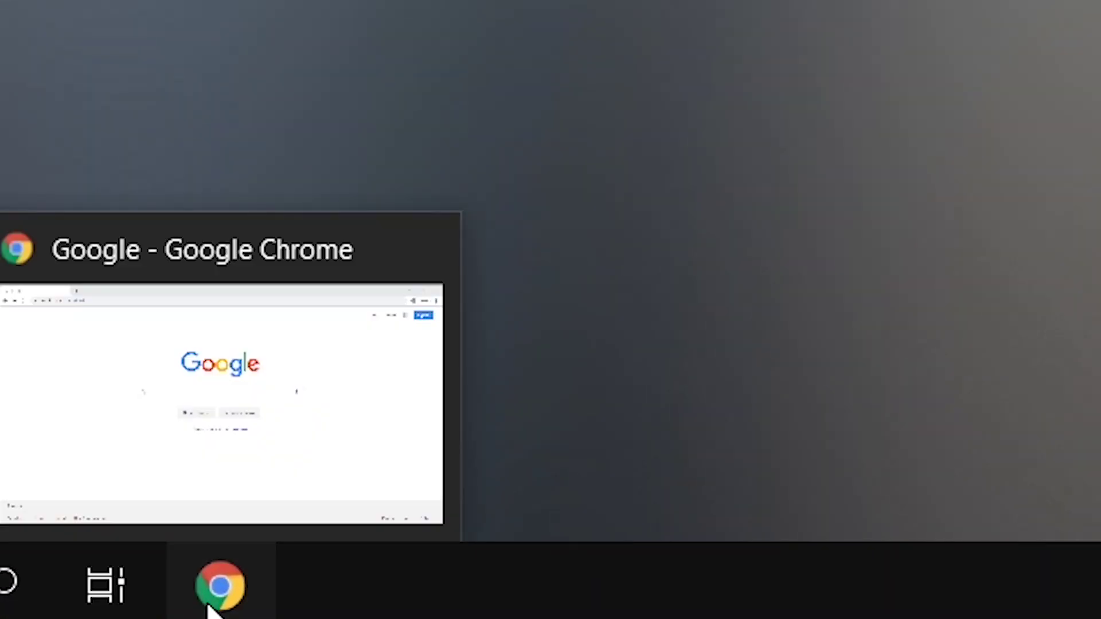
- Search Google in Chrome for 'winx mediatrans'
left_click(122, 605)
type("winxm")
key("BackSpace")
type("med")
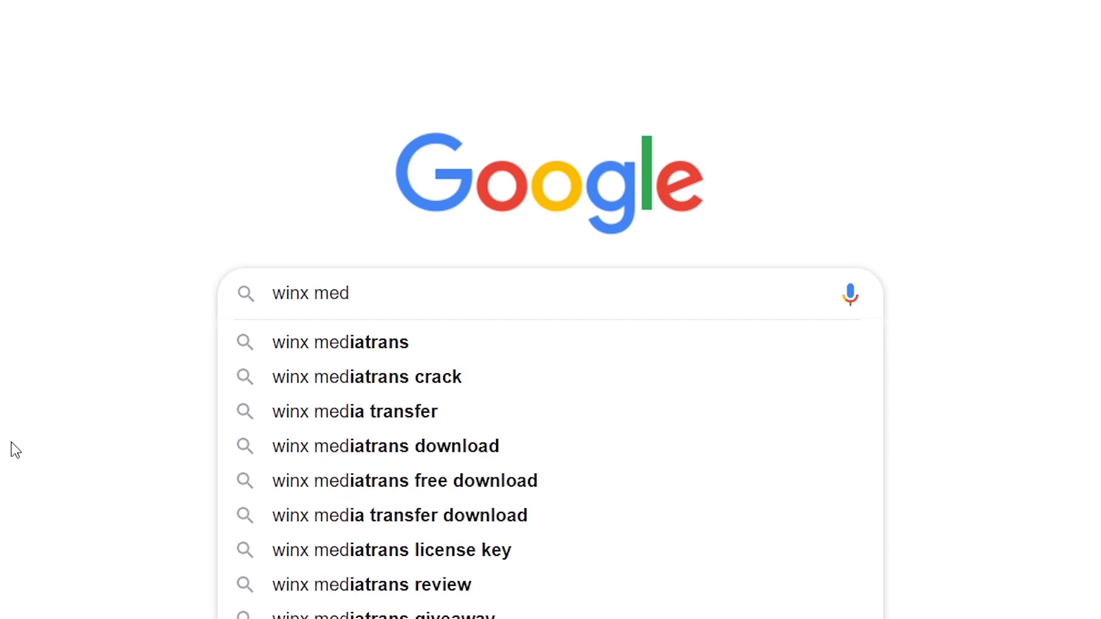
type("iatrans")
key("Return")
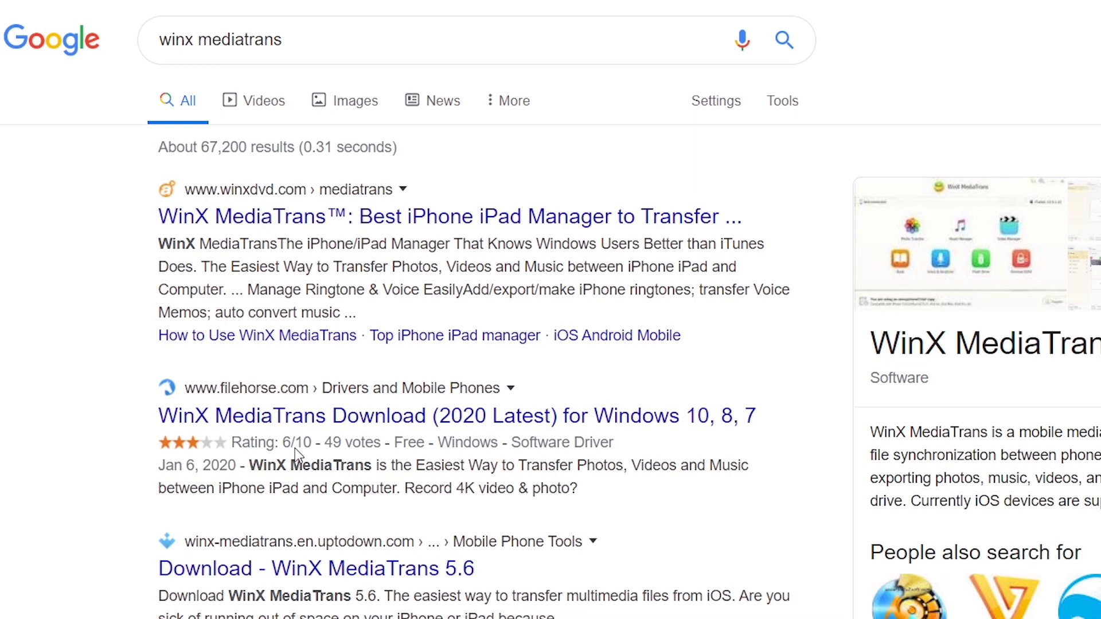
- Open the winxdvd.com result and scroll down to the 2020 New Year Super Giveaway page
left_click(274, 227)
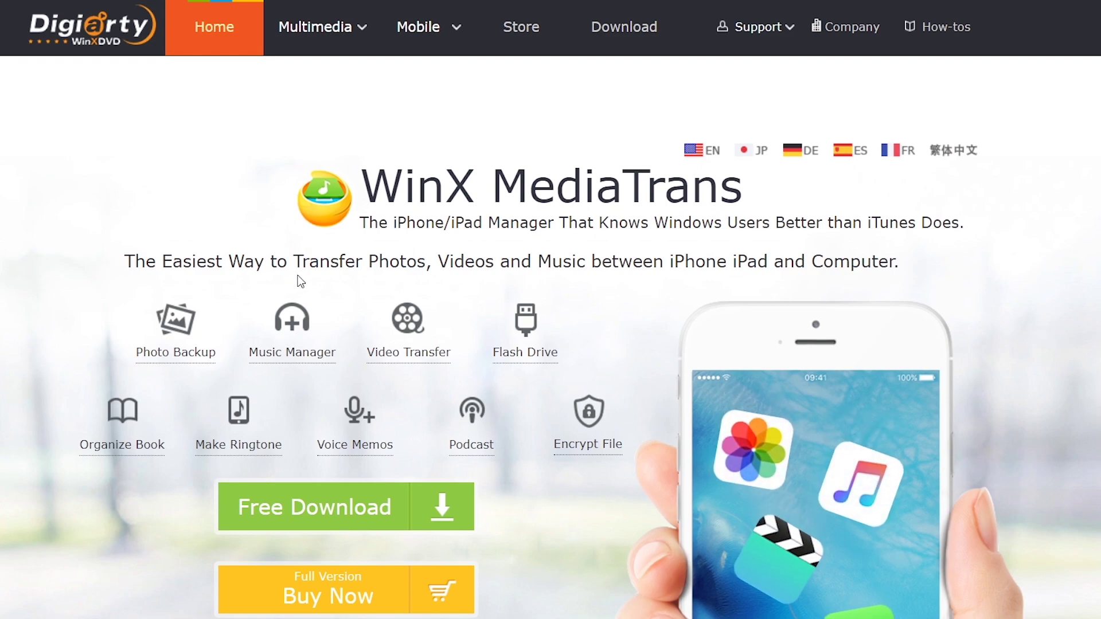
left_click_drag(304, 267, 373, 279)
double_click(483, 268)
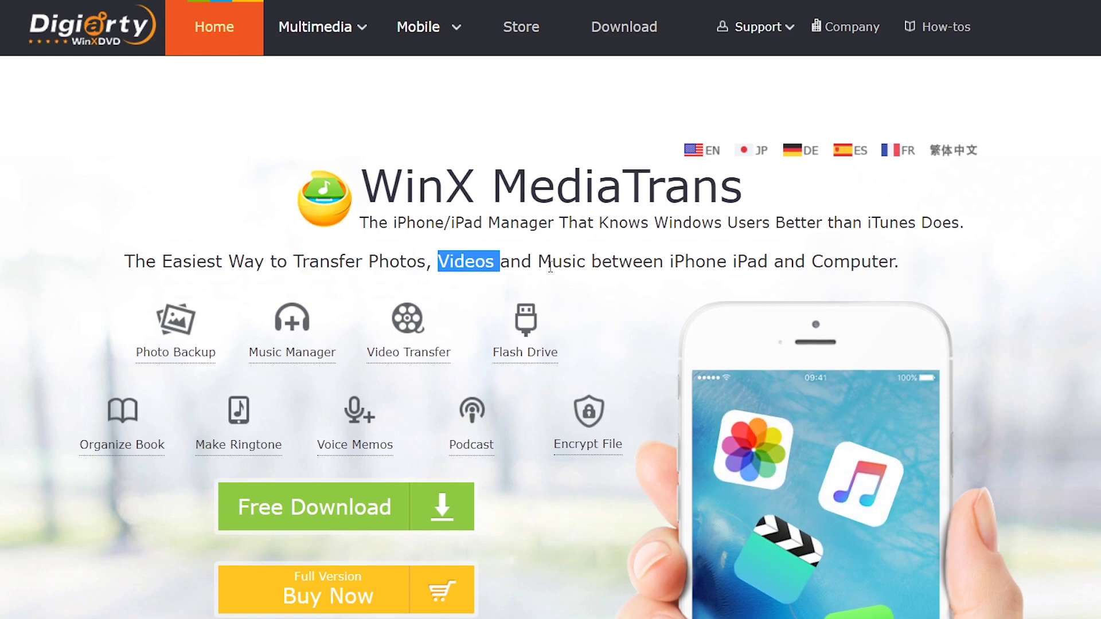
double_click(563, 267)
left_click(678, 305)
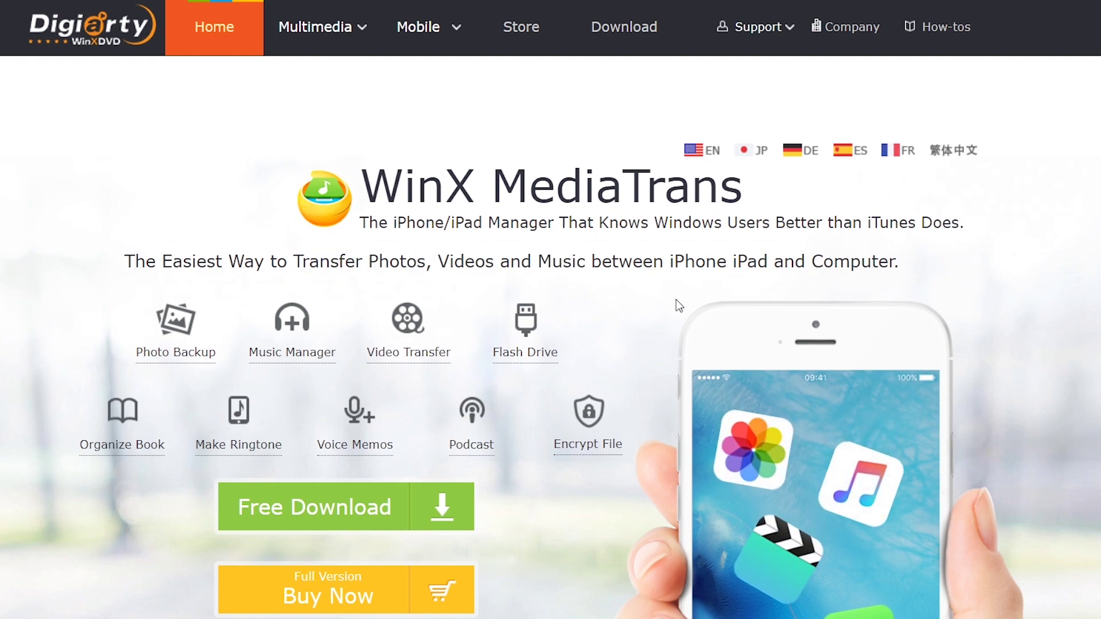
scroll(132, 275, "down", 2)
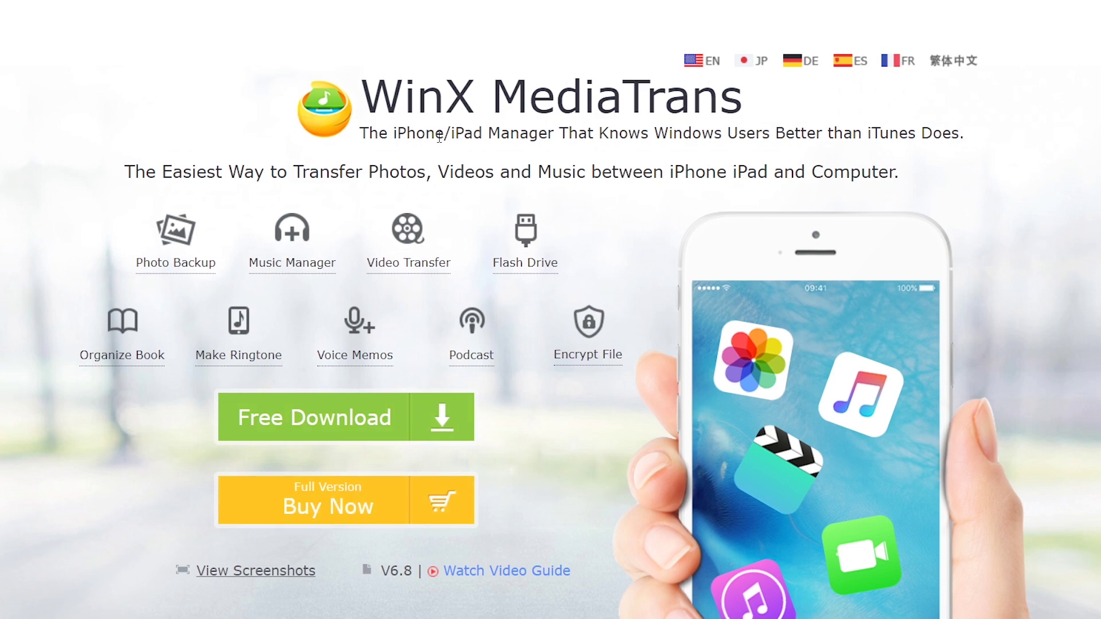
scroll(105, 296, "down", 6)
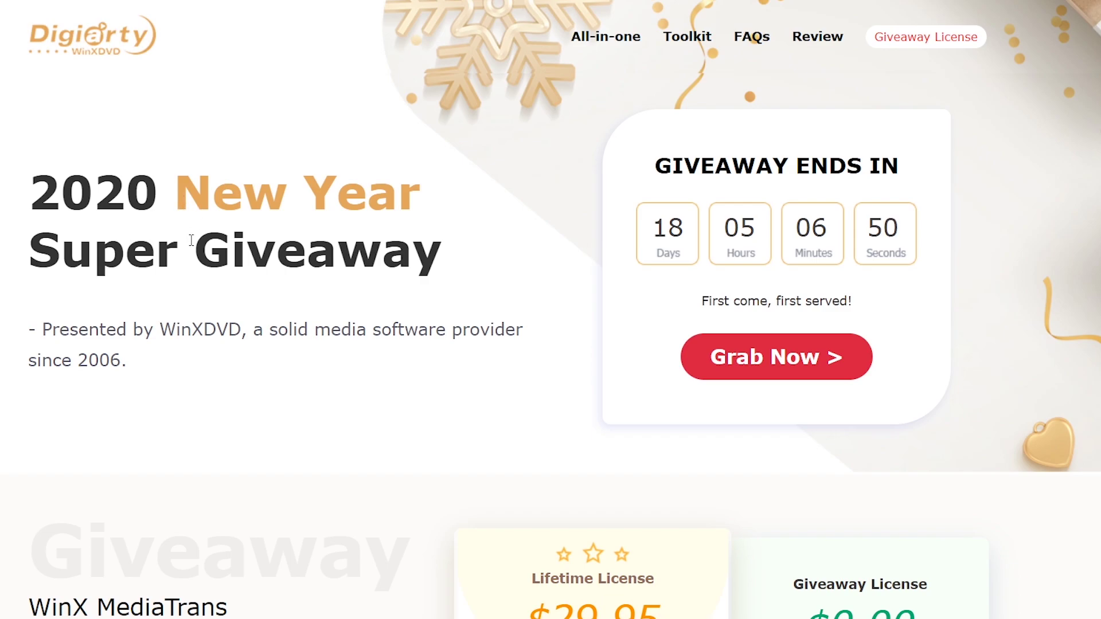
- Scroll to the pricing cards and highlight the $29.95 Lifetime and $0.00 Giveaway prices
scroll(191, 236, "down", 8)
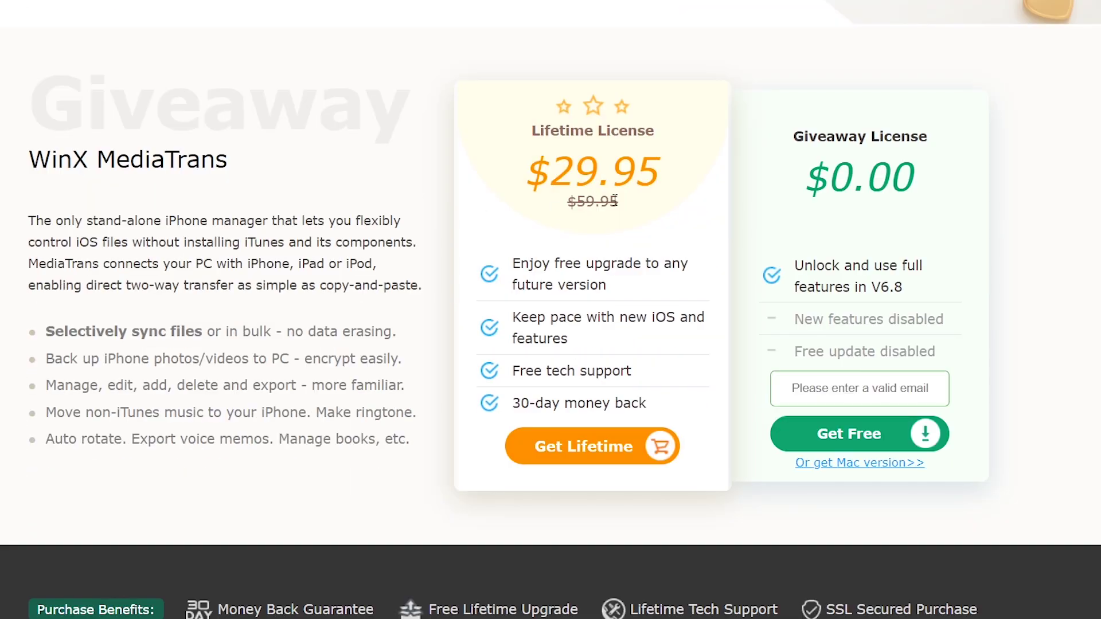
left_click_drag(545, 133, 573, 167)
left_click(622, 189)
double_click(608, 172)
left_click_drag(543, 131, 571, 172)
double_click(608, 172)
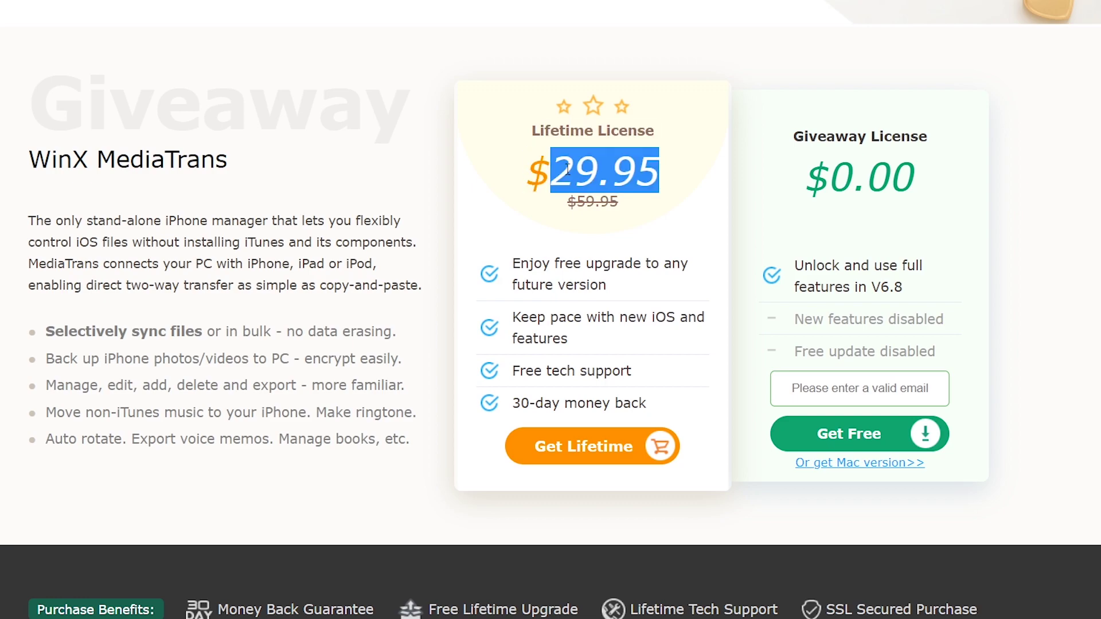
left_click(665, 203)
left_click_drag(803, 140, 924, 137)
left_click_drag(931, 183, 810, 170)
left_click(810, 169)
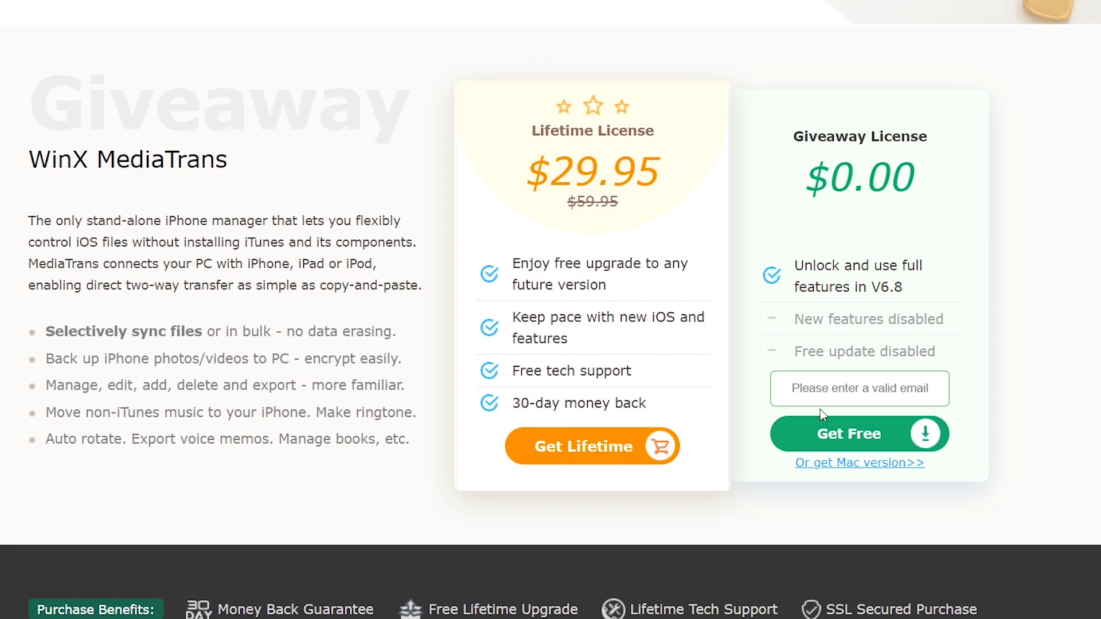
- Leave the giveaway email field empty and open the Mac version page via 'Or get Mac version>>'
left_click(862, 395)
left_click(844, 308)
left_click(852, 466)
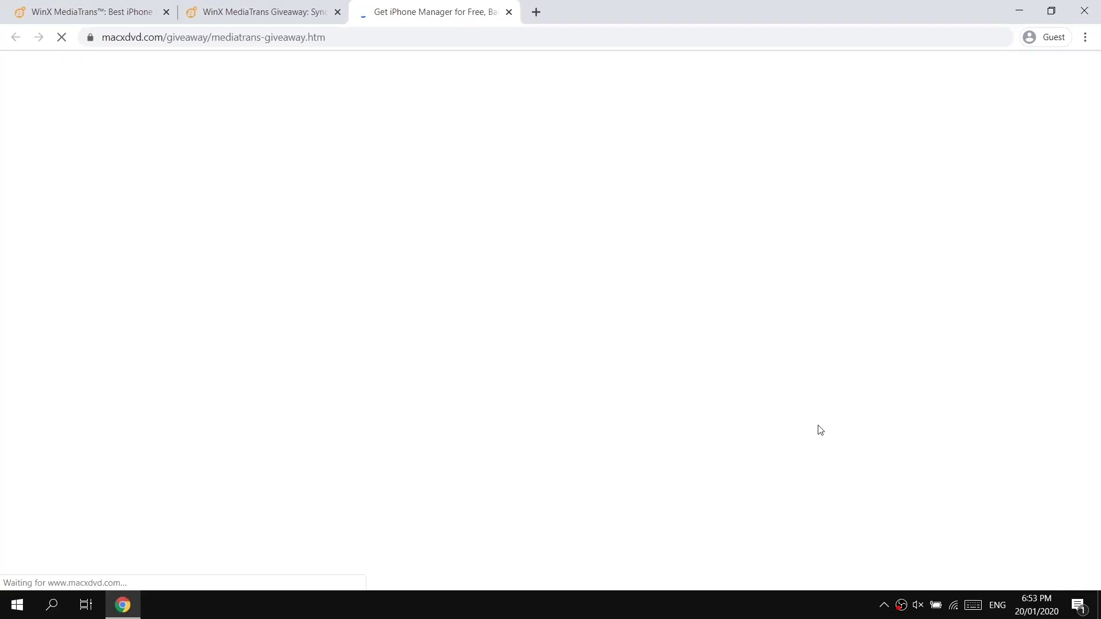
scroll(693, 293, "down", 1)
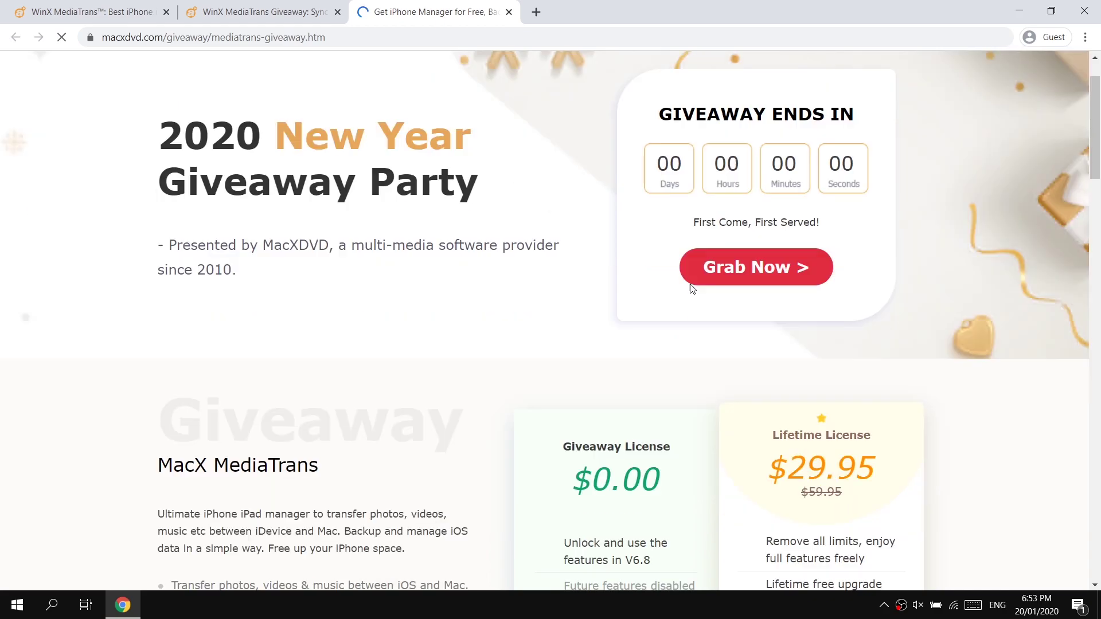
scroll(693, 290, "down", 3)
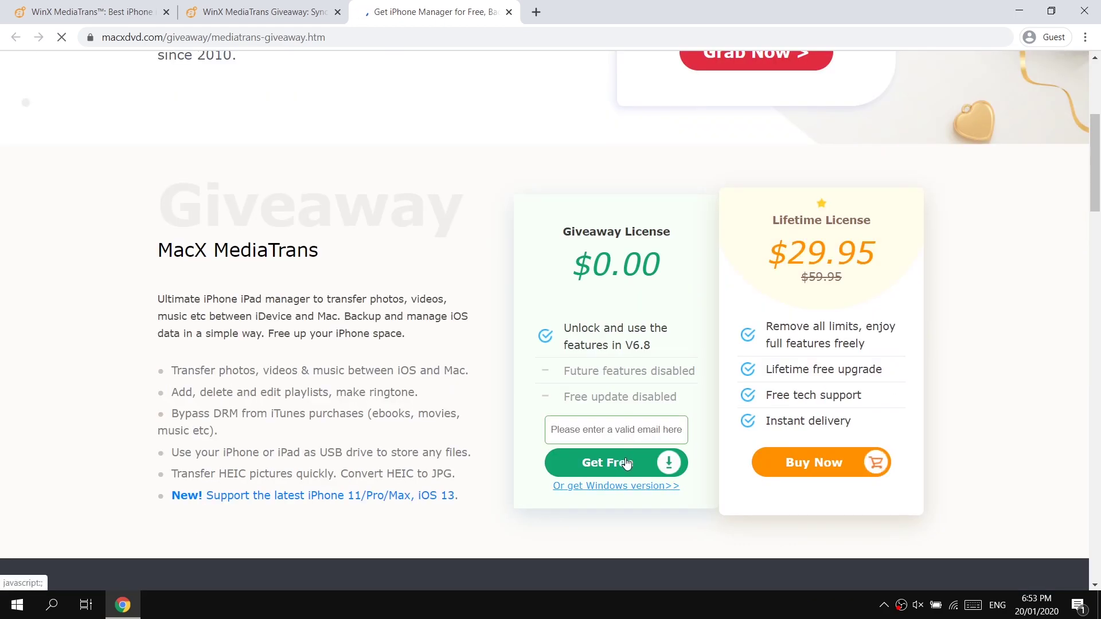
scroll(562, 392, "up", 4)
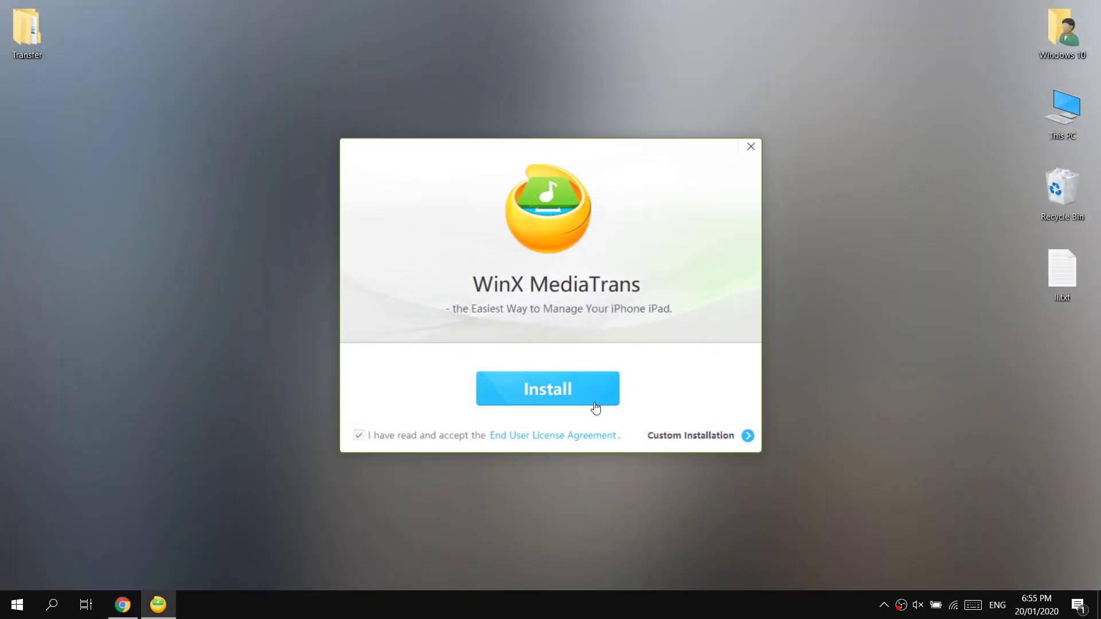
- Install and launch WinX MediaTrans, then open the desktop Transfer folder
left_click(595, 404)
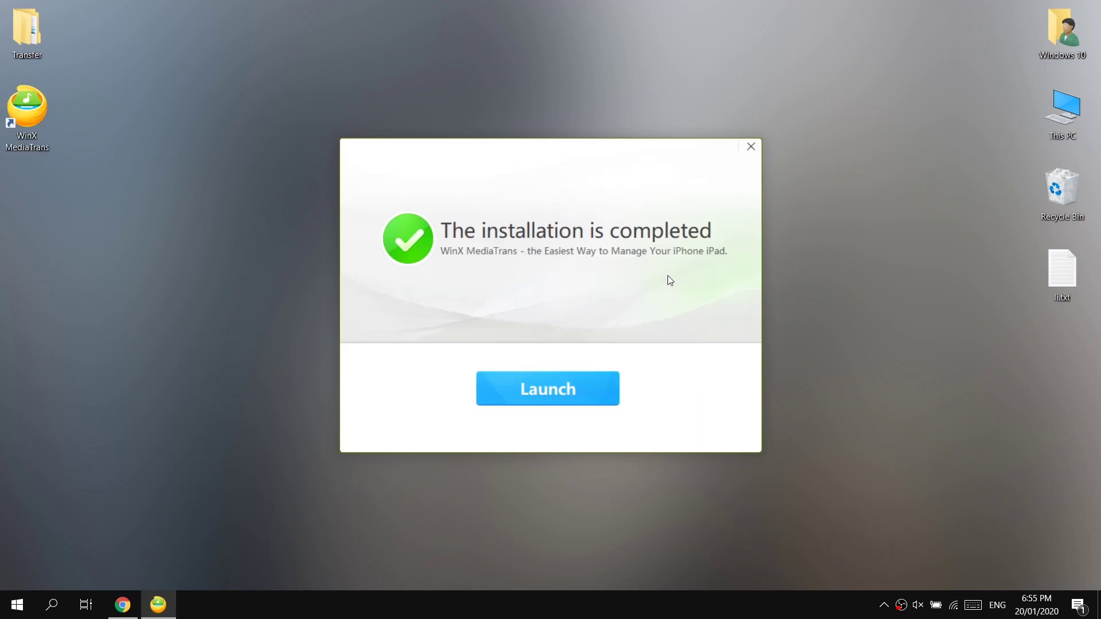
left_click(557, 380)
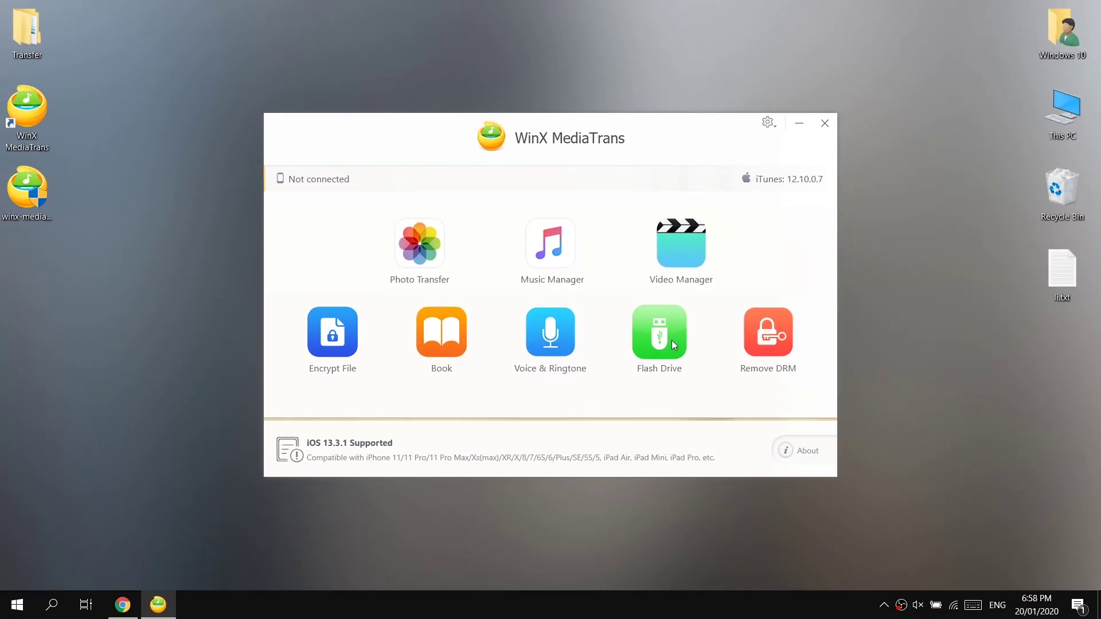
double_click(33, 56)
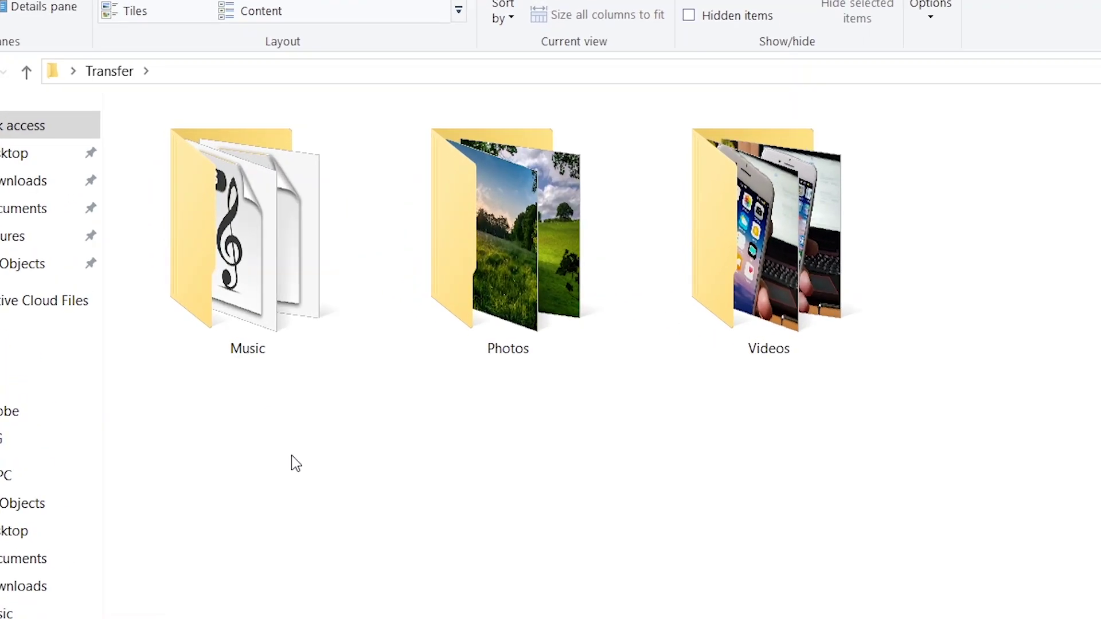
- Point out the Music, Photos and Videos subfolders in the Transfer folder
left_click(276, 373)
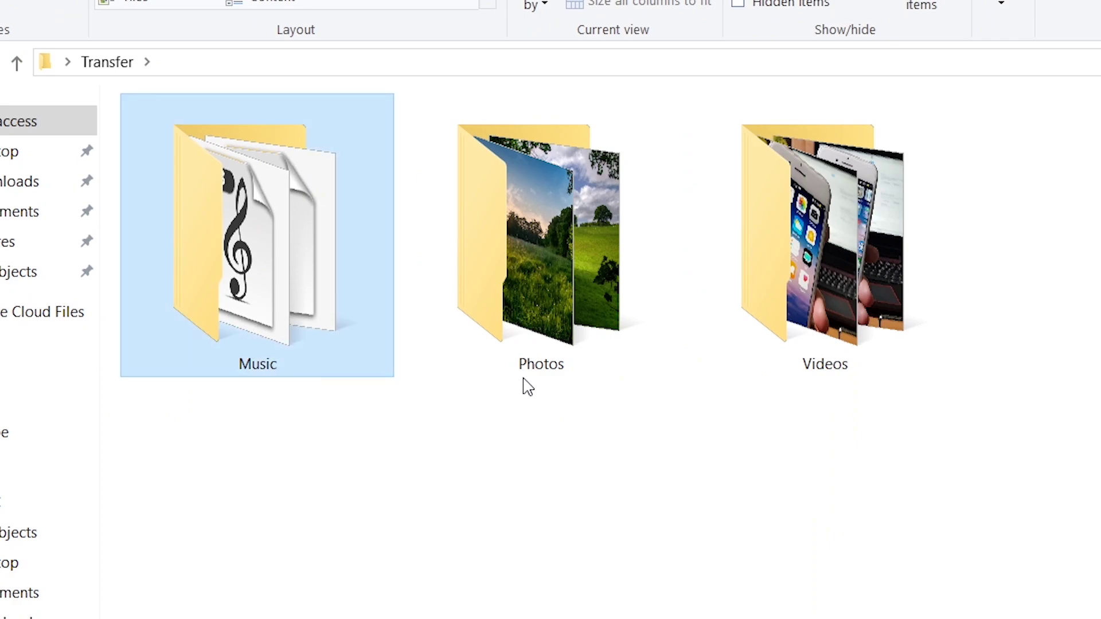
left_click(524, 376)
left_click(830, 377)
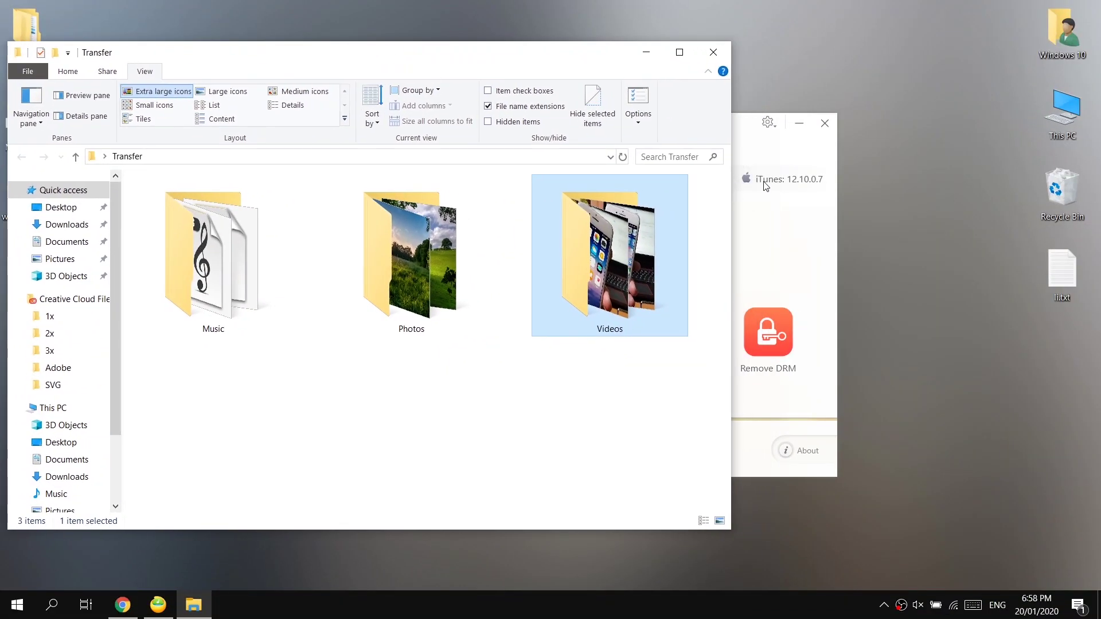
- Place the narrowed Transfer folder window beside WinX MediaTrans and enter Photo Transfer
left_click(765, 185)
left_click_drag(517, 124, 791, 131)
left_click(487, 404)
left_click_drag(732, 465, 539, 477)
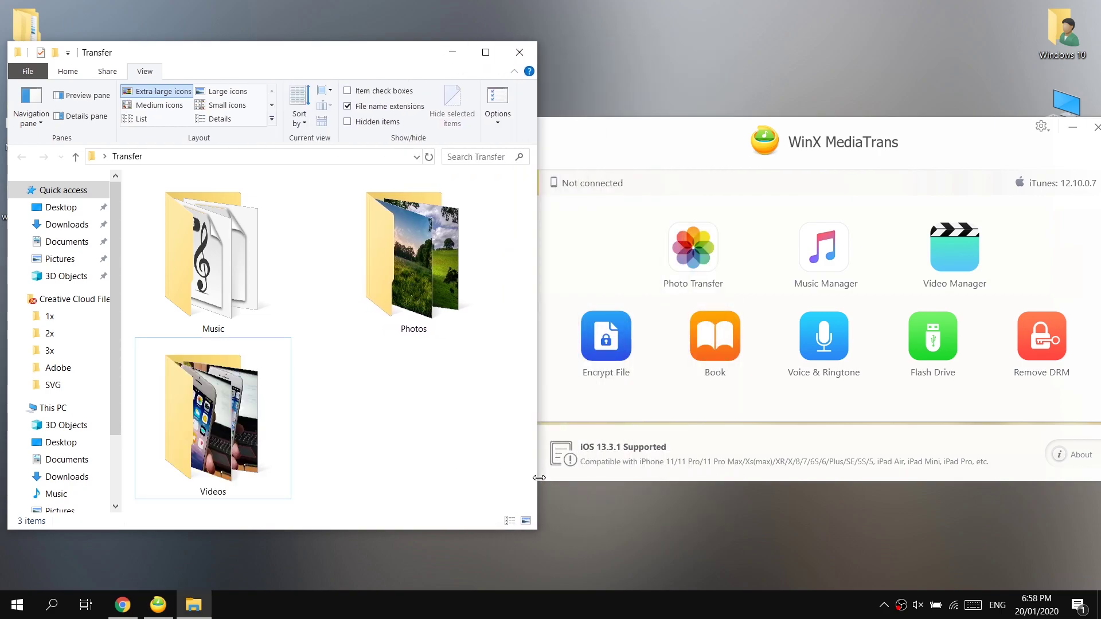
left_click(673, 235)
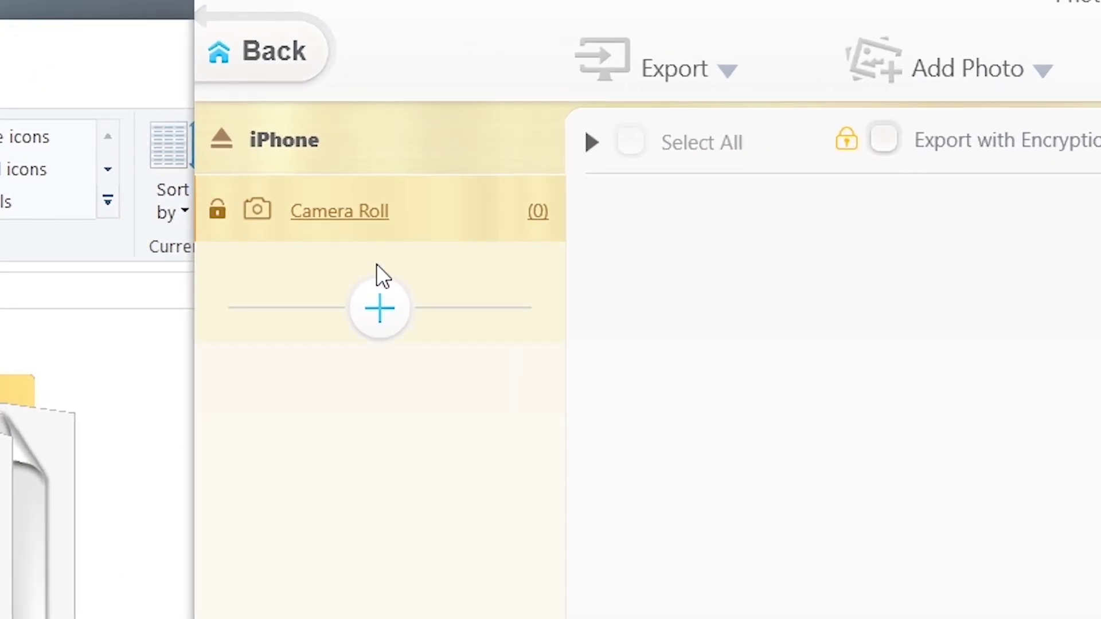
- Create a new iPhone photo album named 'photos' and select it
left_click(393, 317)
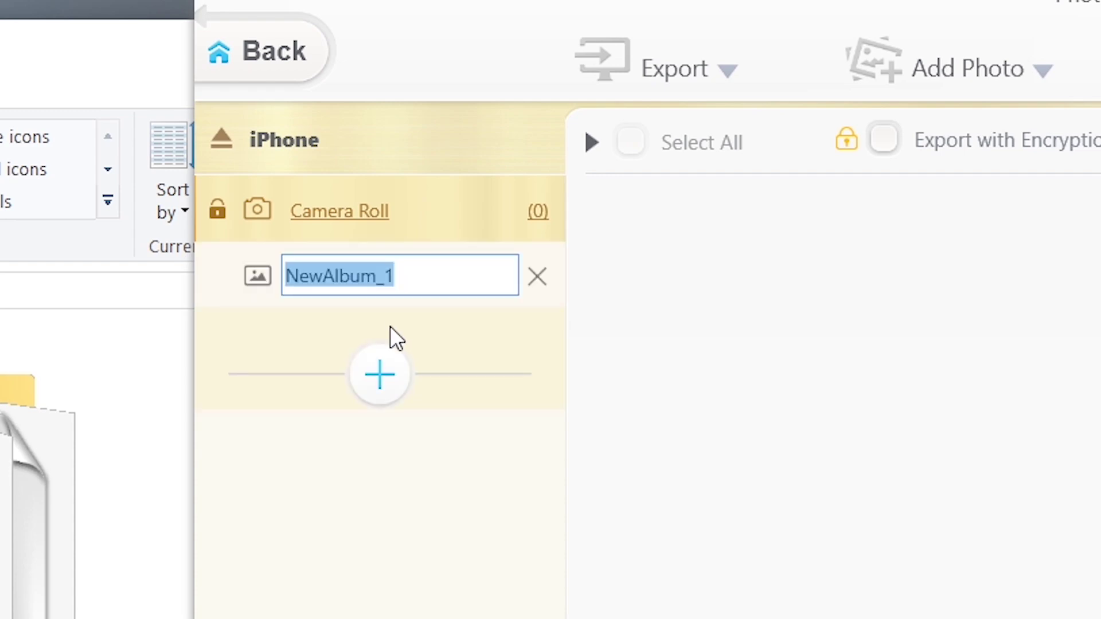
left_click_drag(394, 285, 272, 270)
type("photos")
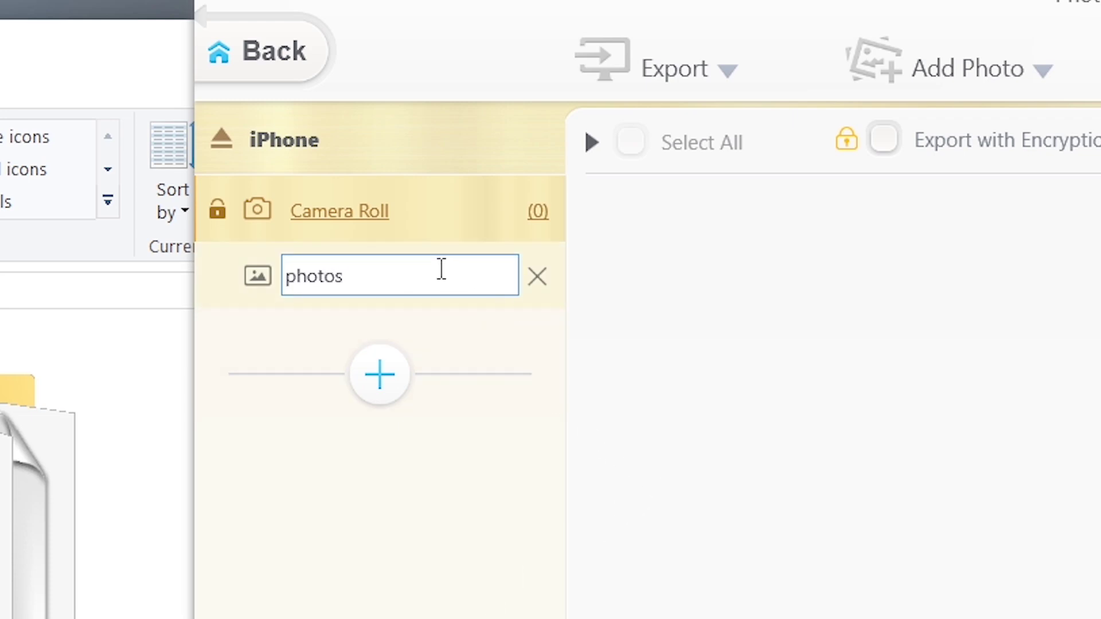
key("Return")
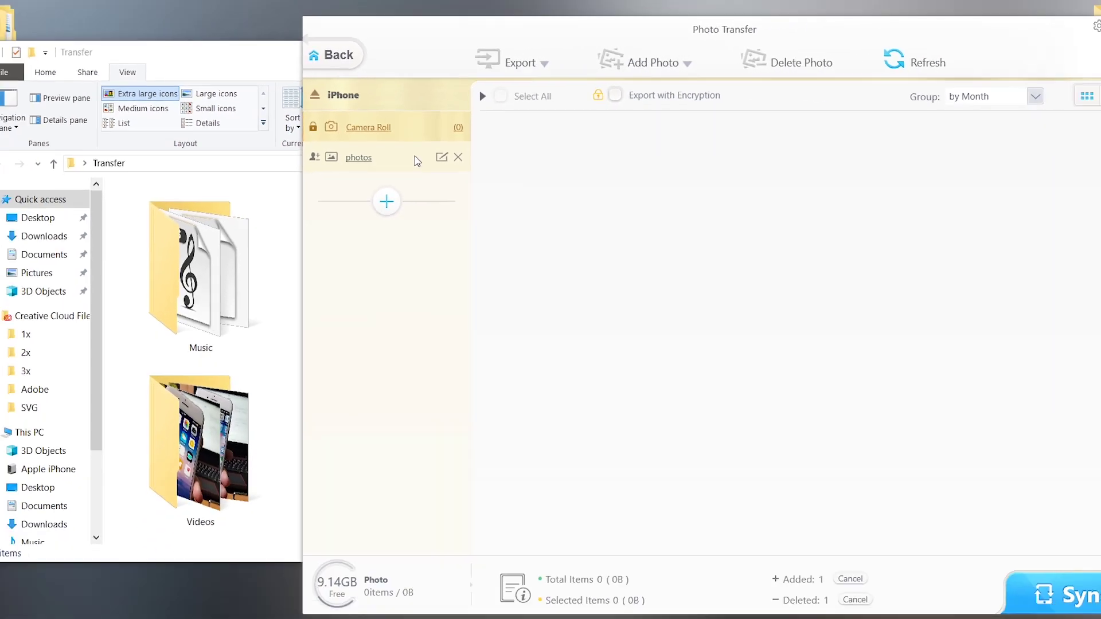
left_click(414, 154)
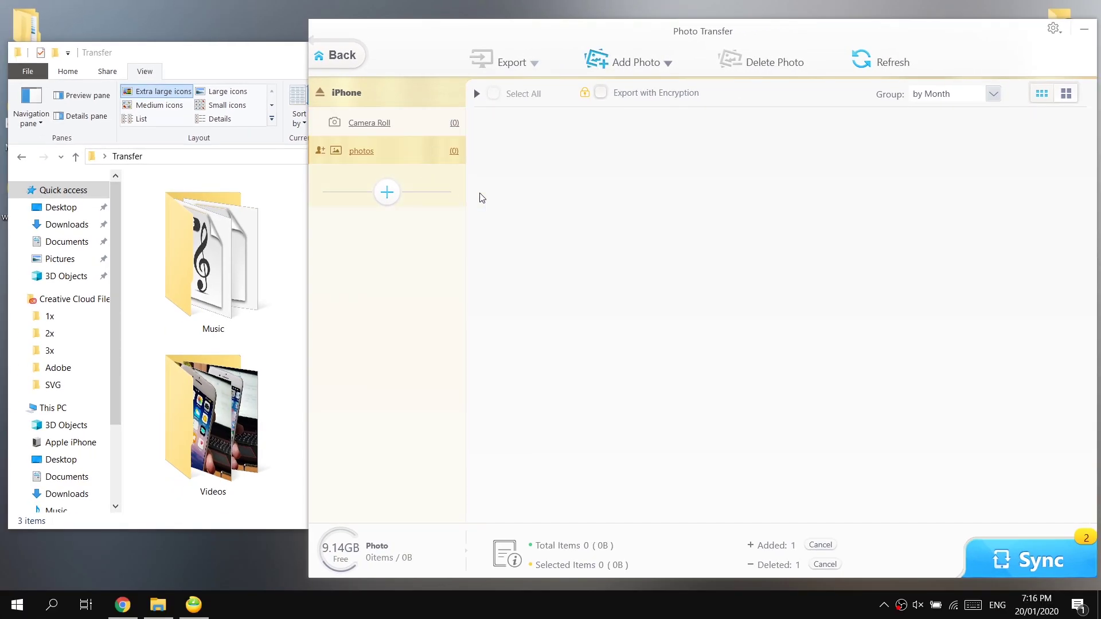
- Cancel the Add Photo dialog and bring the Transfer folder window forward
left_click(613, 64)
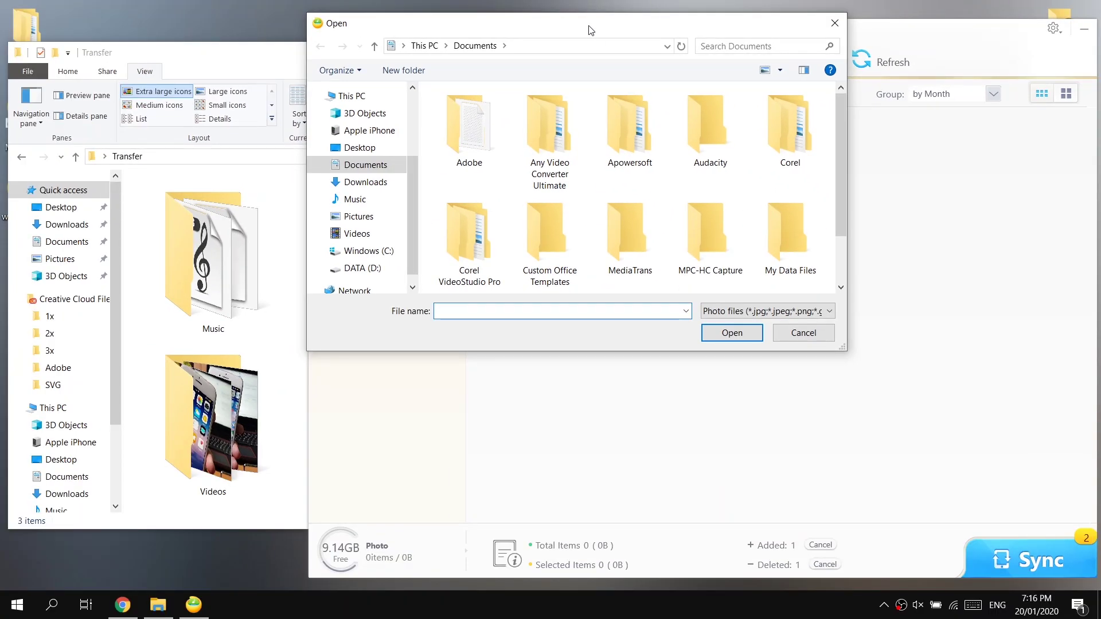
left_click_drag(590, 30, 624, 86)
left_click(842, 395)
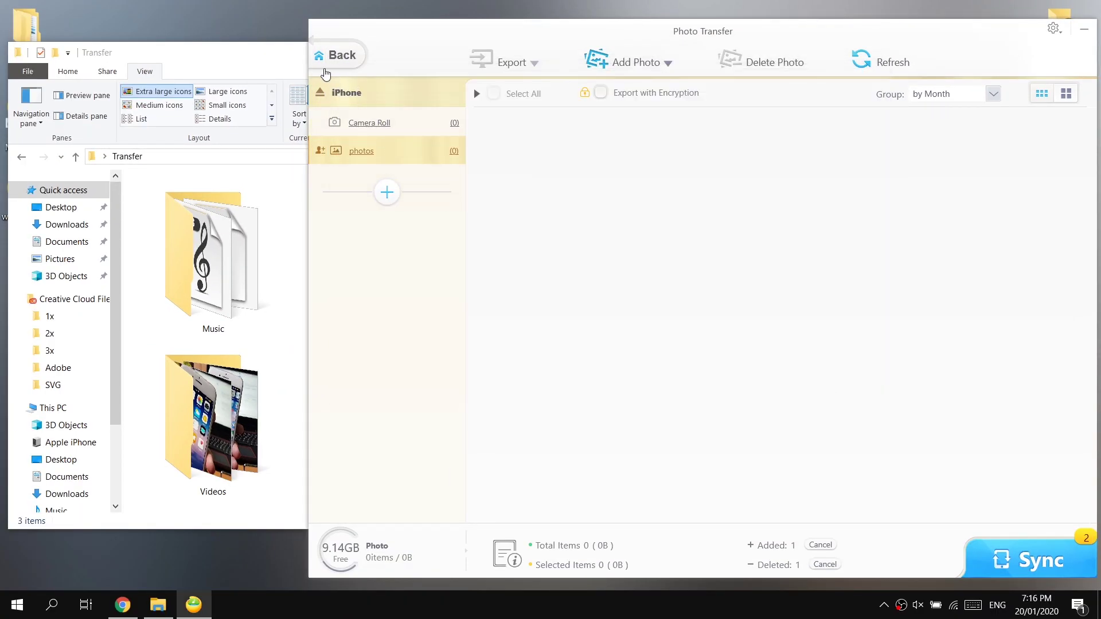
left_click(268, 56)
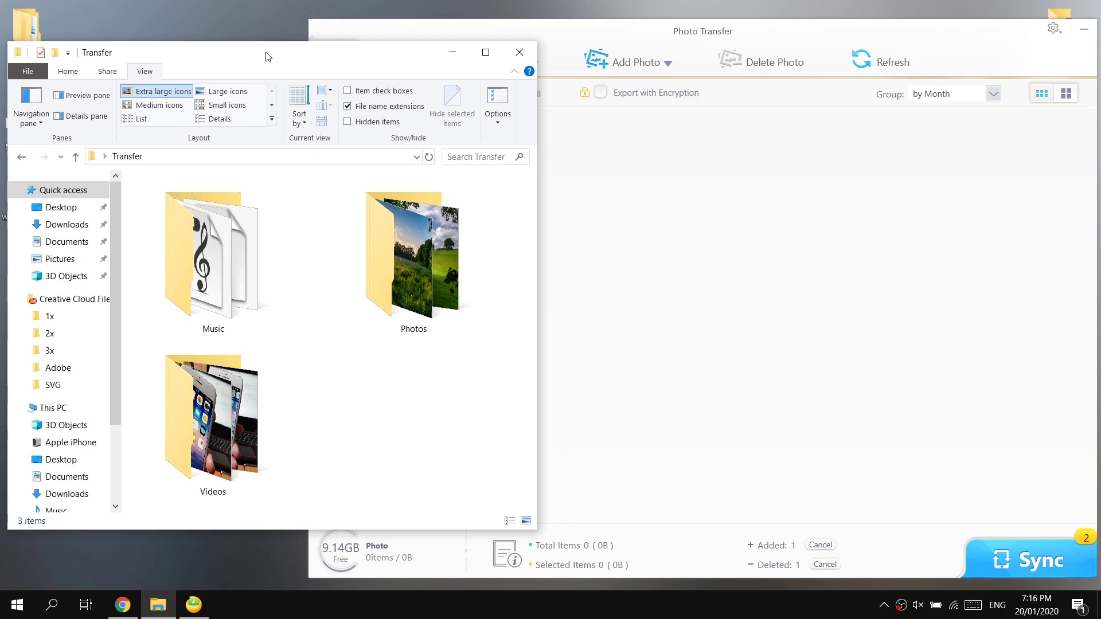
- Select all 36 pictures in the Photos folder and drag them into the 'photos' album
double_click(413, 293)
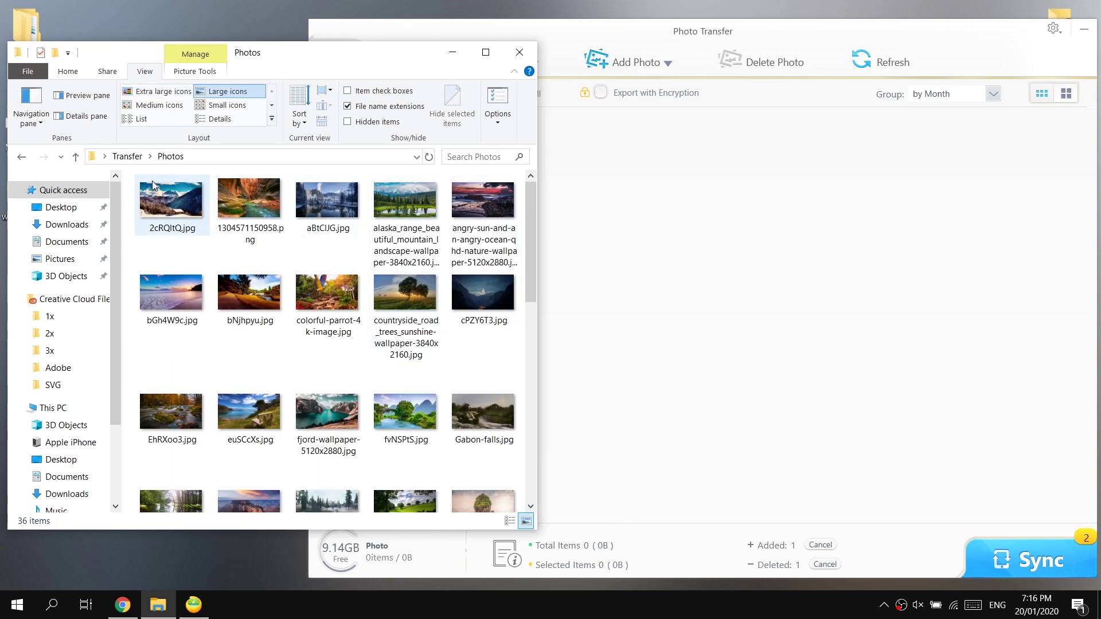
left_click_drag(150, 195, 247, 226)
left_click_drag(473, 408, 406, 387)
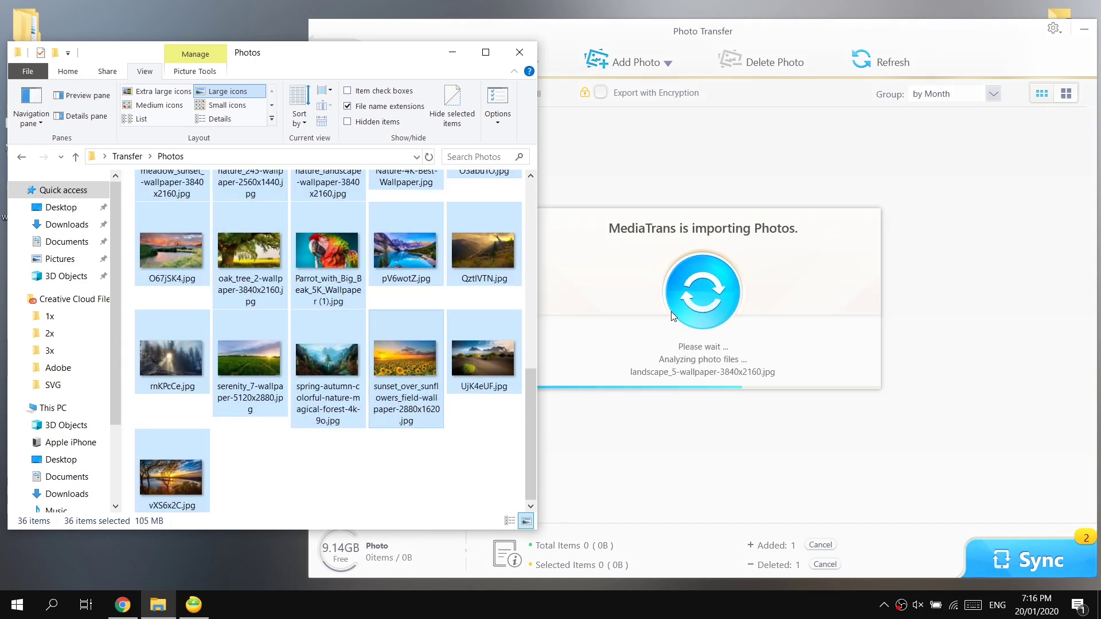
left_click(725, 32)
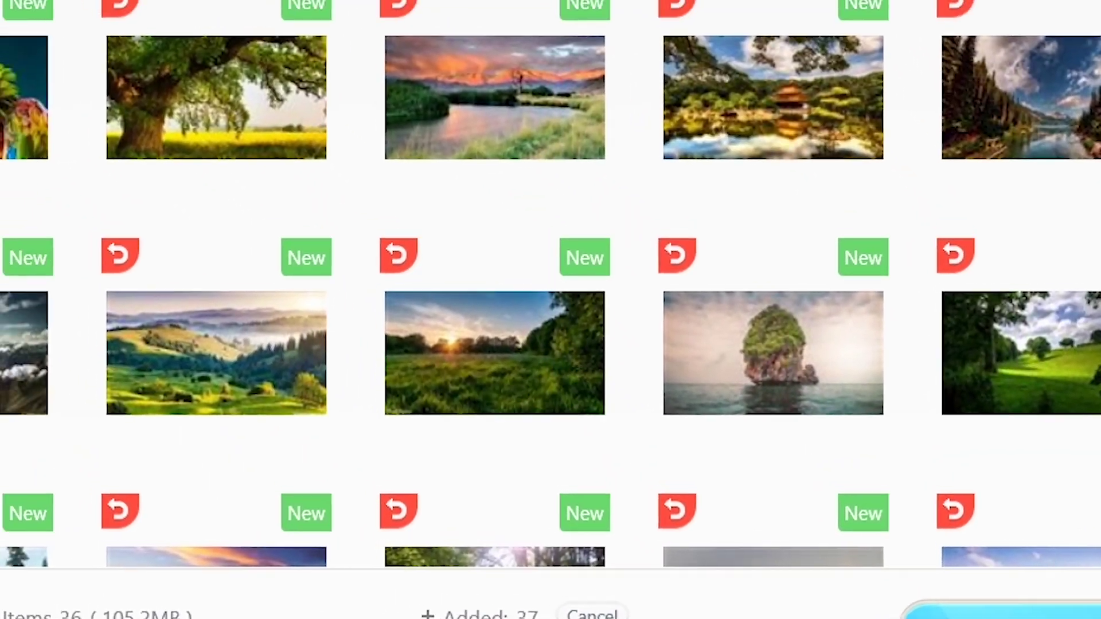
- Sync the 38 pending photo changes to the iPhone
left_click(852, 519)
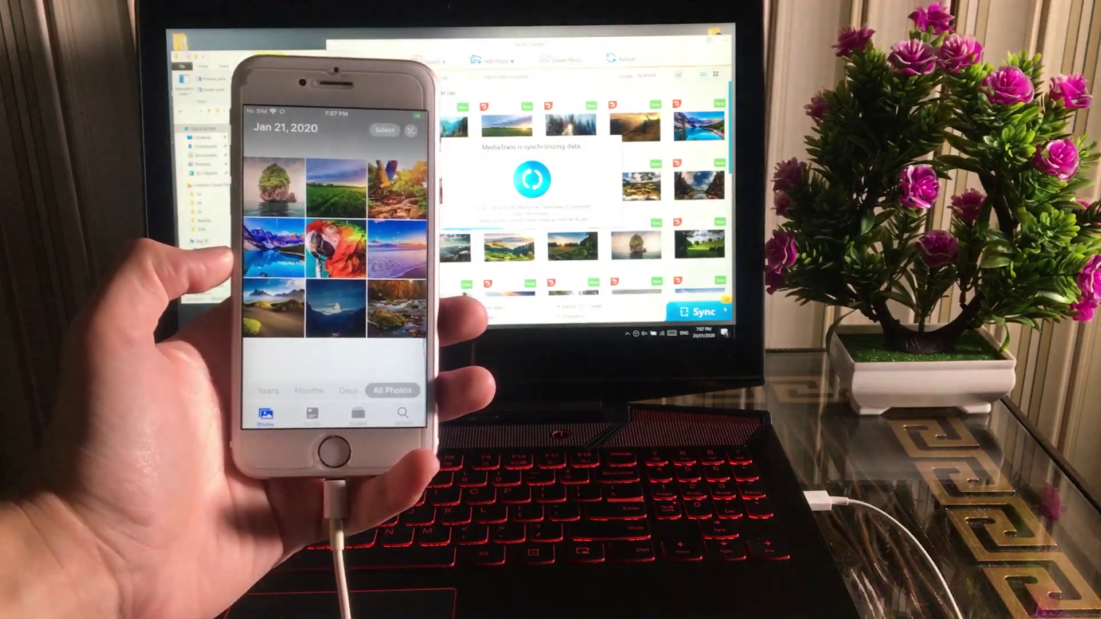
- On the iPhone, open the 'photos' album from the Albums view
left_click(293, 239)
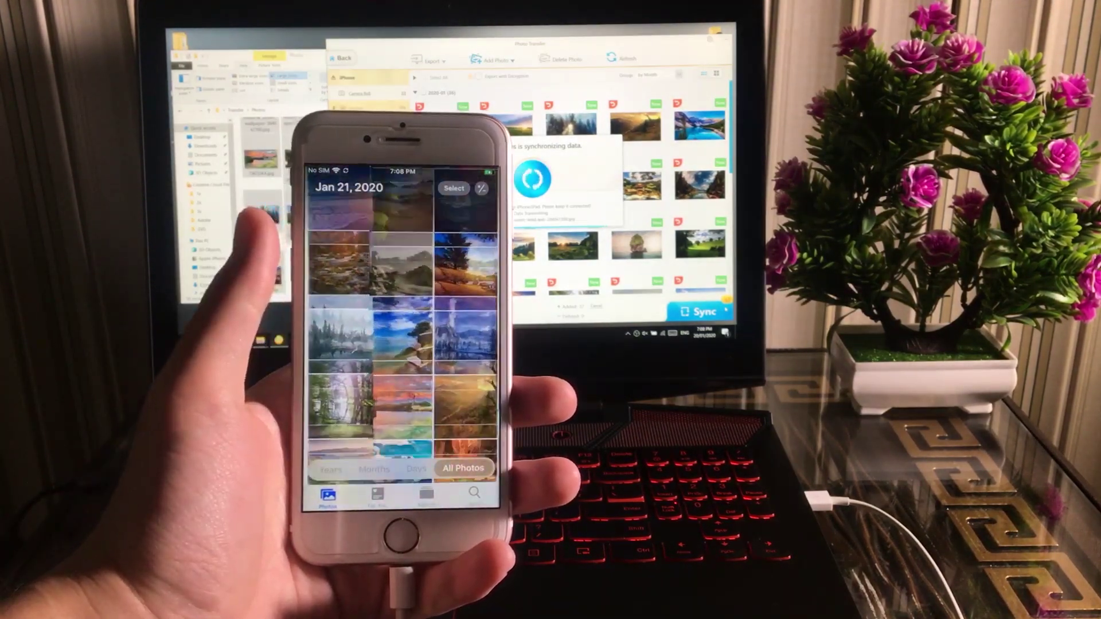
left_click(427, 490)
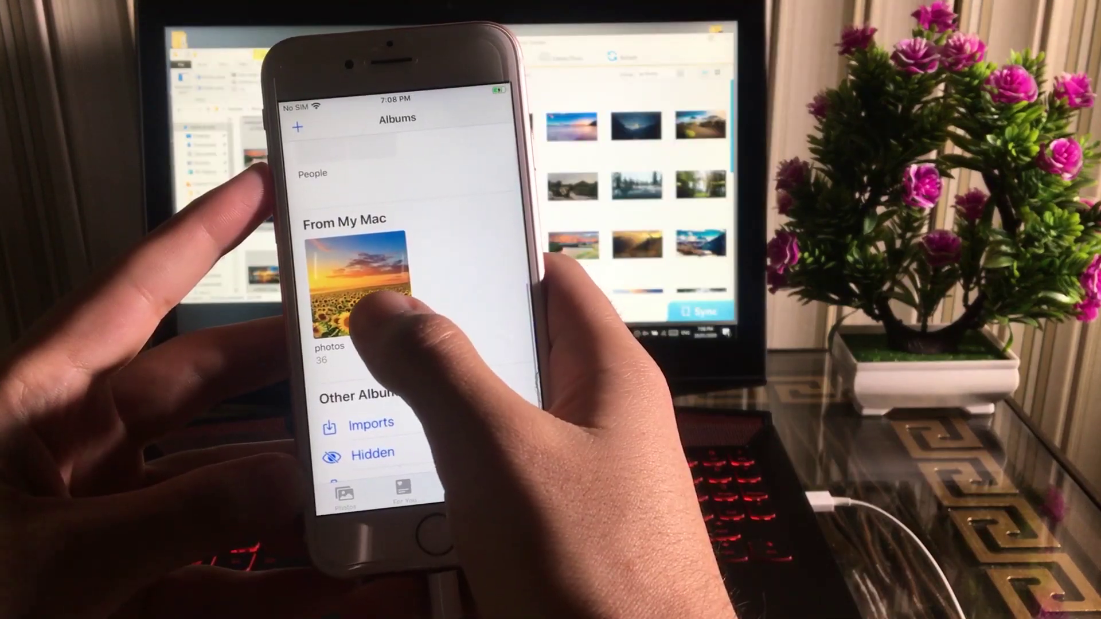
left_click(356, 275)
scroll(413, 321, "down", 10)
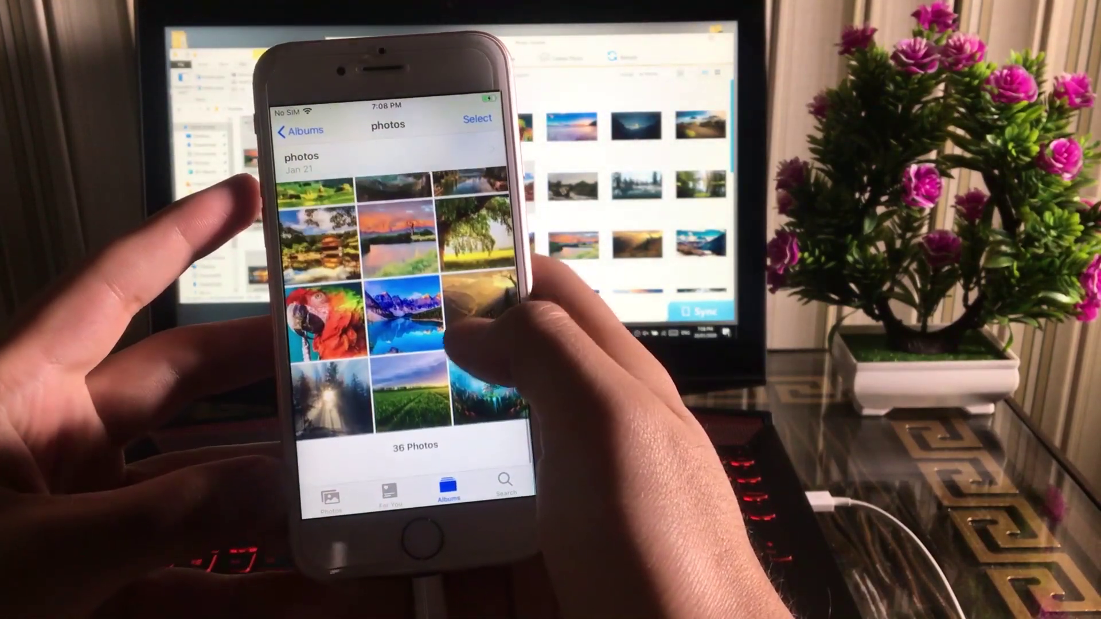
- View a few synced photos full-screen, including the parrot, then return to the album grid
left_click(384, 313)
left_click_drag(344, 298, 482, 301)
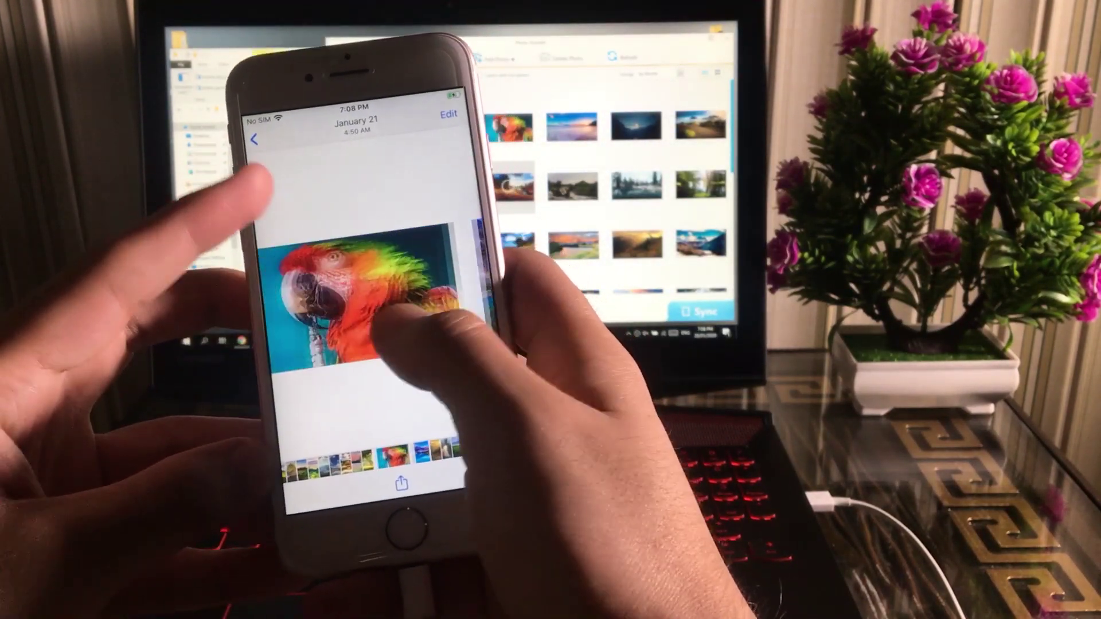
double_click(319, 246)
scroll(355, 275, "down", 5)
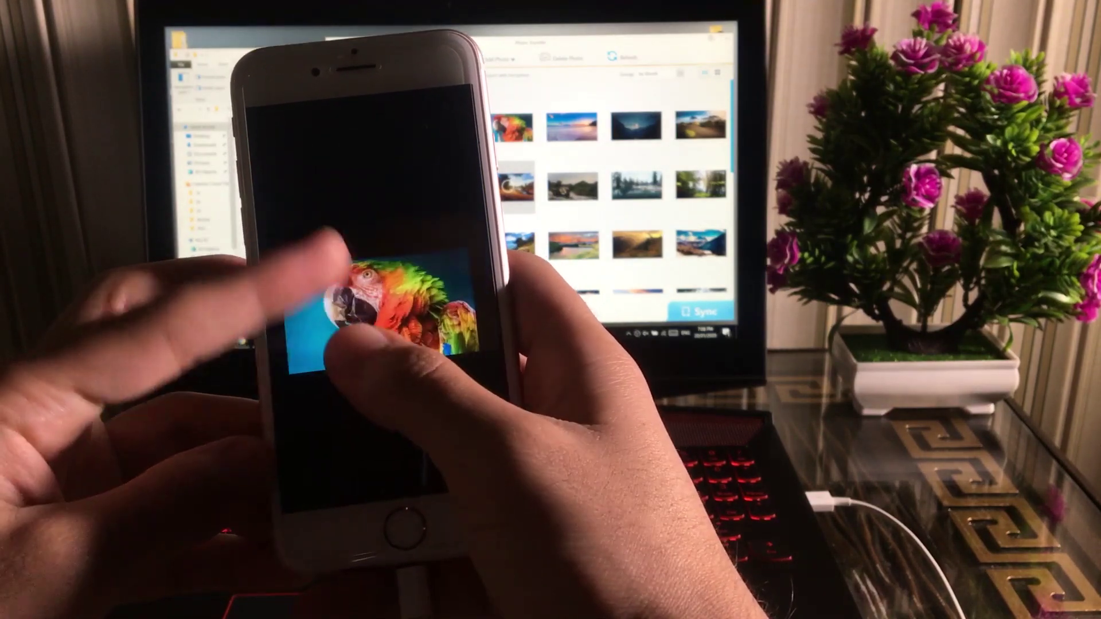
left_click_drag(493, 299, 464, 310)
left_click_drag(367, 287, 367, 413)
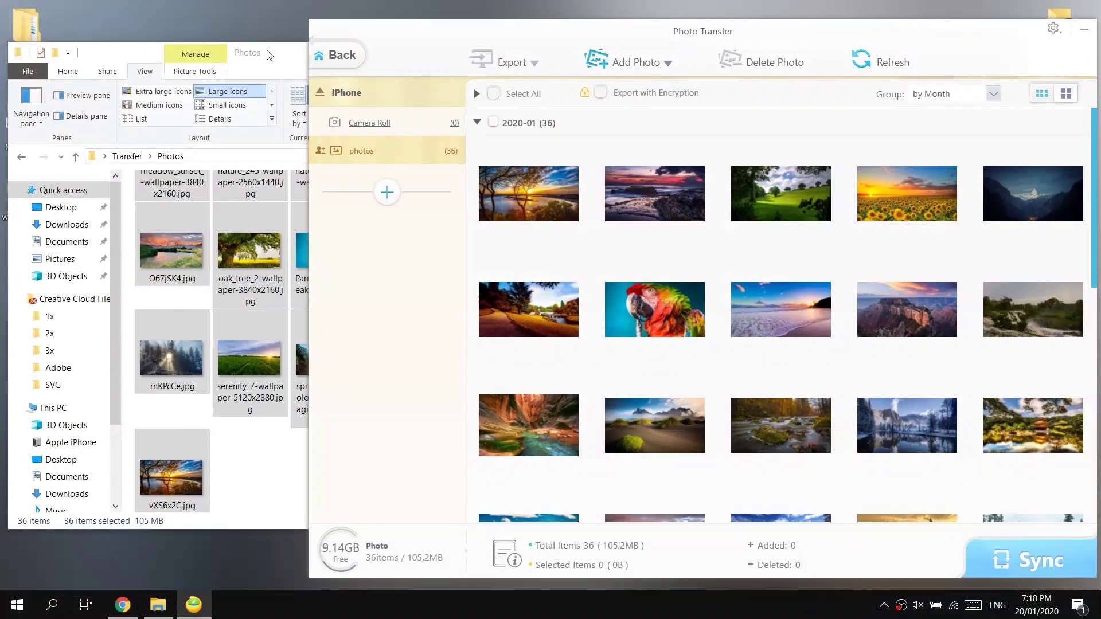
- Select the three mp4 clips in the Videos folder and return MediaTrans to its main menu
left_click(268, 54)
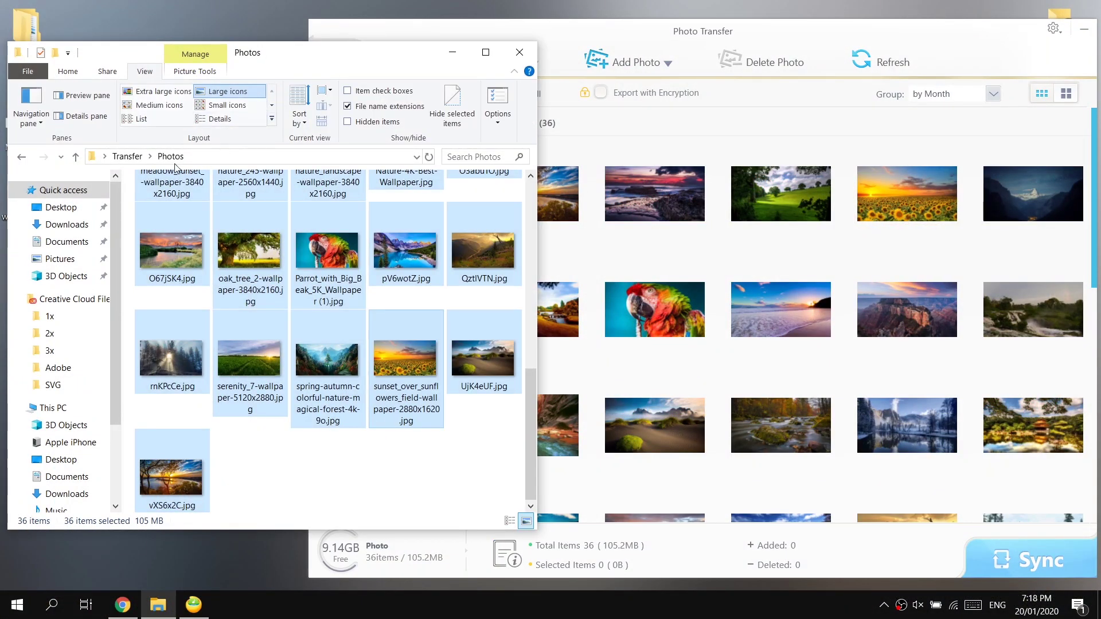
left_click(21, 158)
left_click(224, 413)
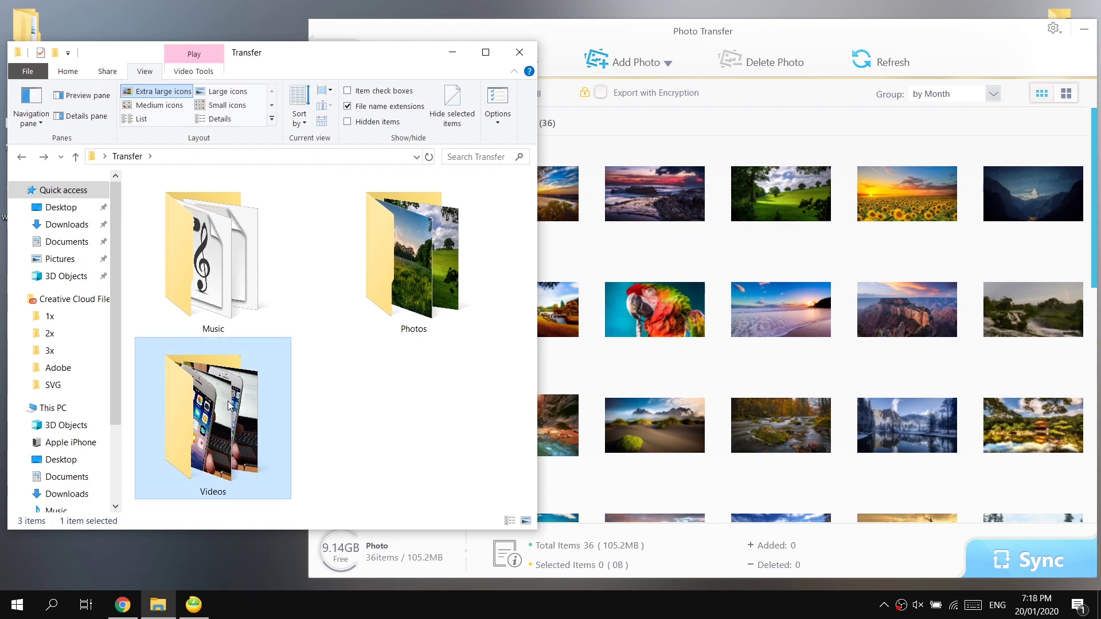
double_click(228, 406)
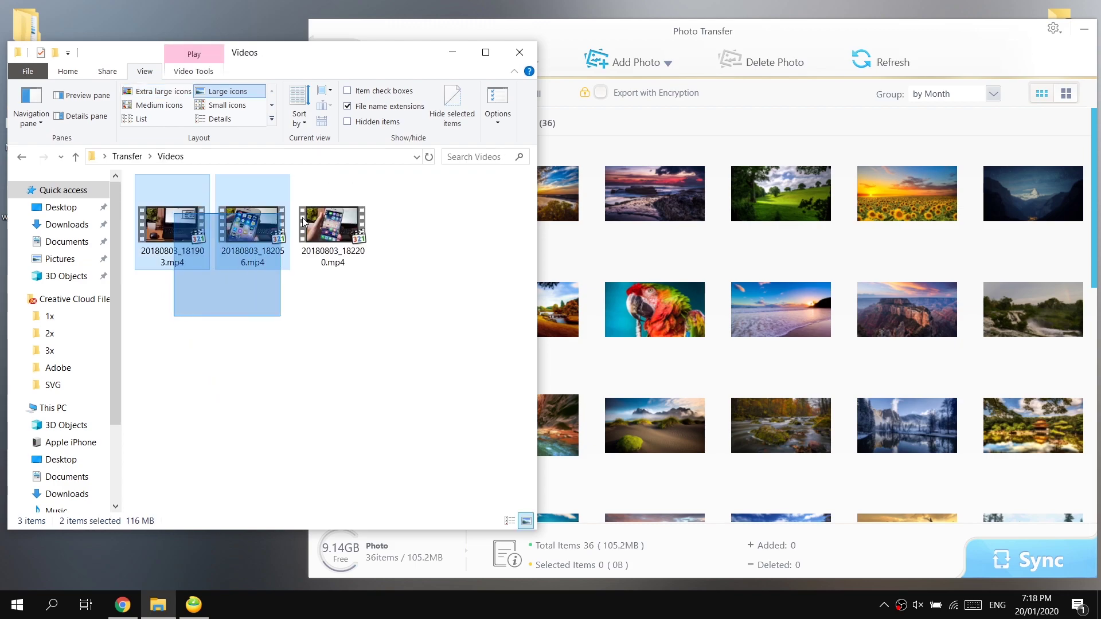
left_click_drag(302, 219, 351, 268)
left_click(757, 36)
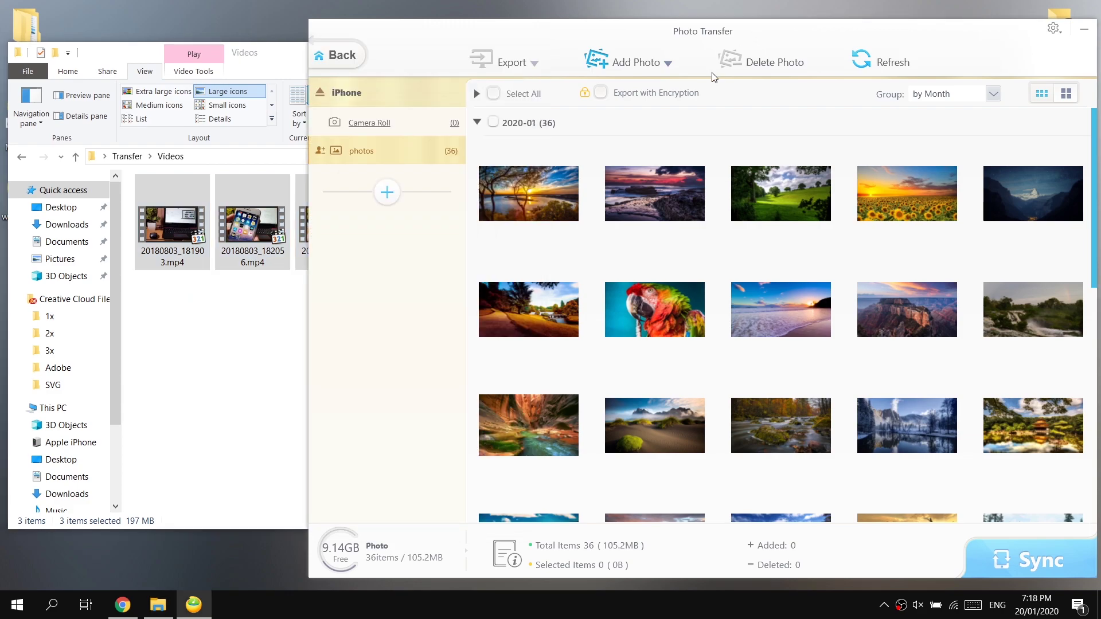
left_click(344, 56)
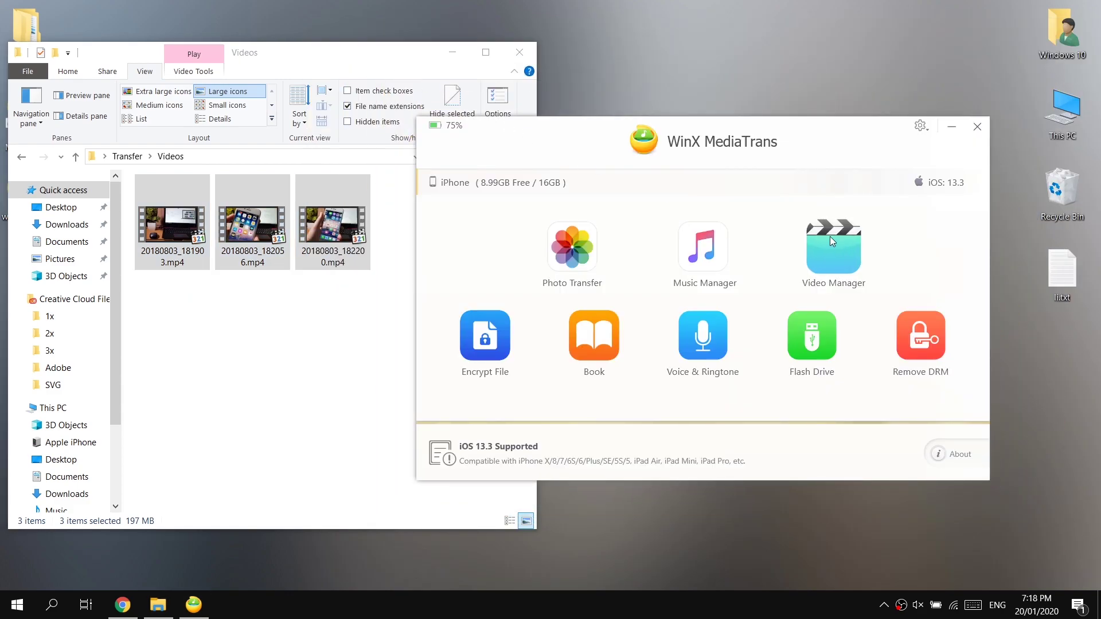
- Open the iPhone's Video Manager in WinX MediaTrans, dismissing the add-video dialog
left_click(825, 257)
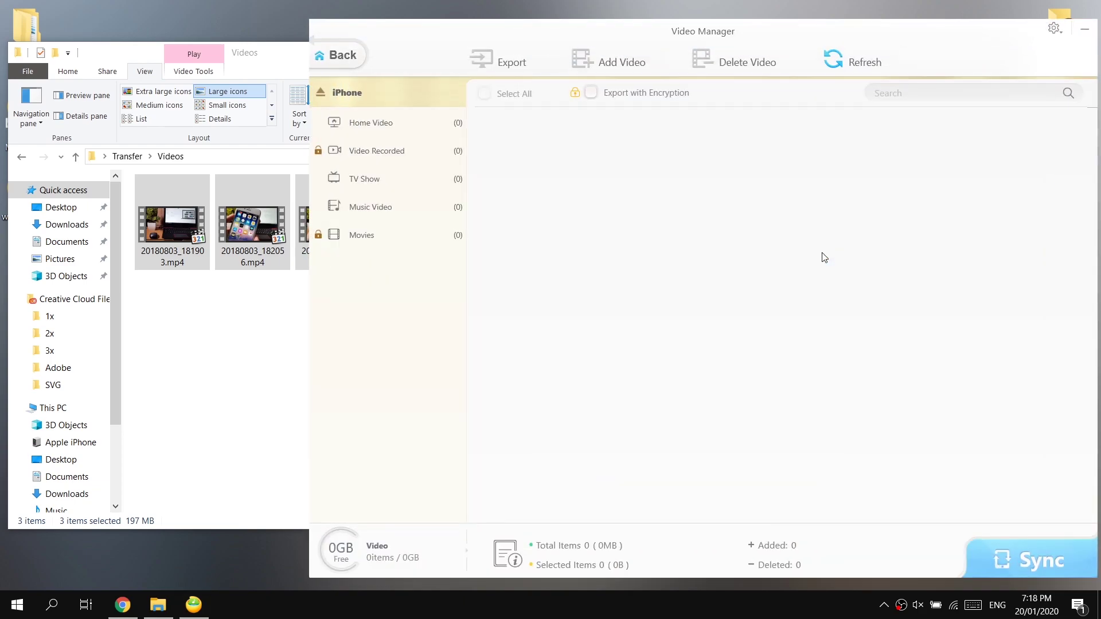
left_click(597, 69)
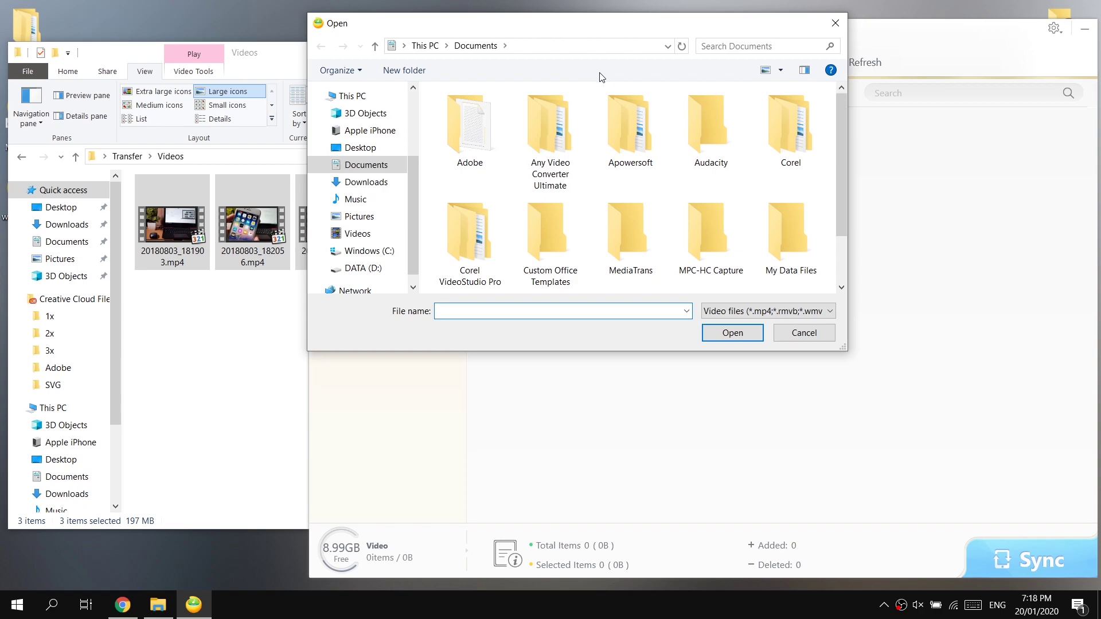
left_click(802, 334)
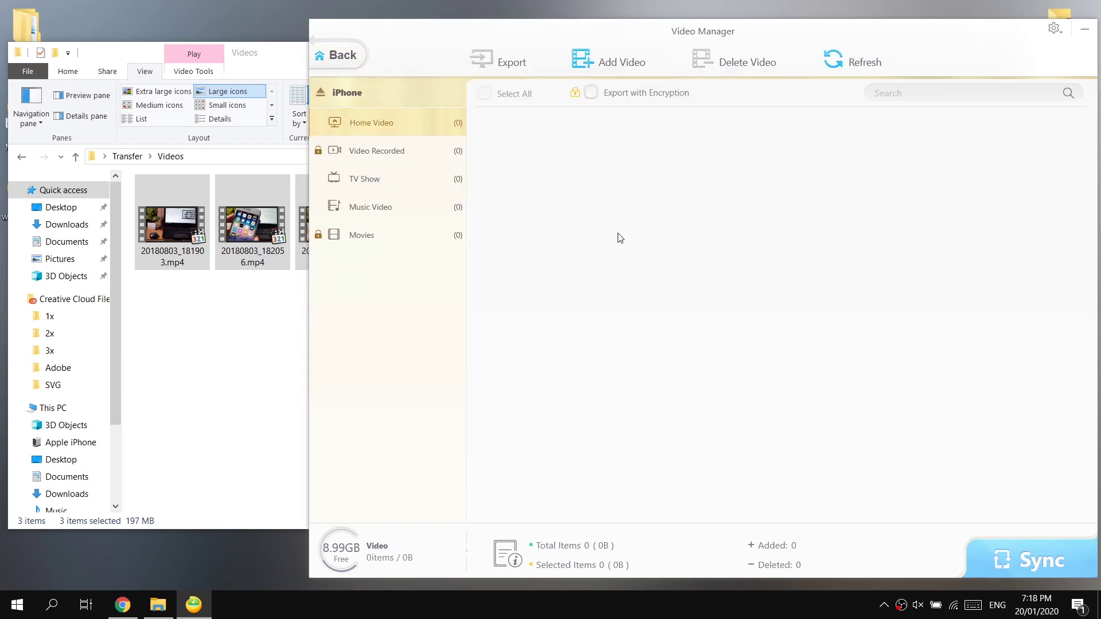
- Drag the three mp4 videos into Video Manager and sync them to Home Video
left_click(273, 45)
left_click_drag(430, 290, 167, 177)
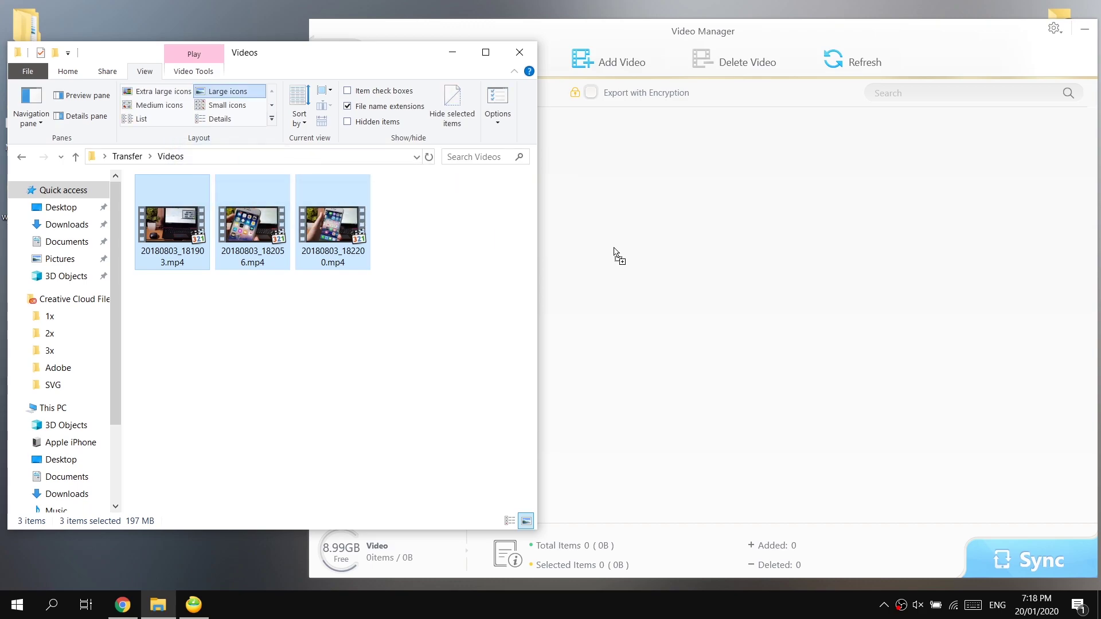
left_click(644, 277)
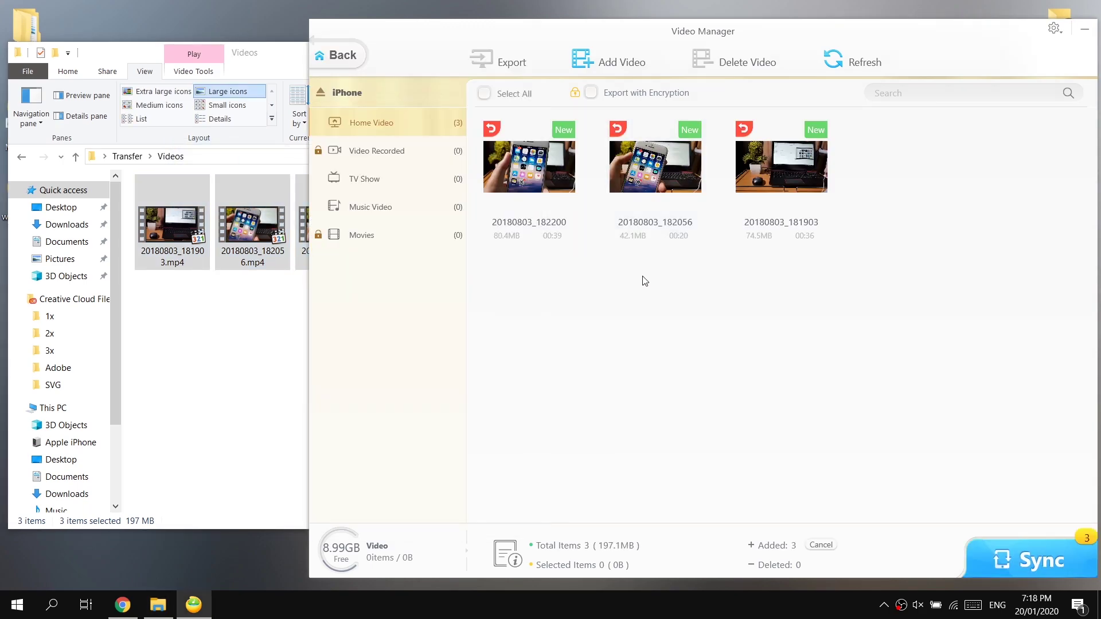
left_click(1070, 571)
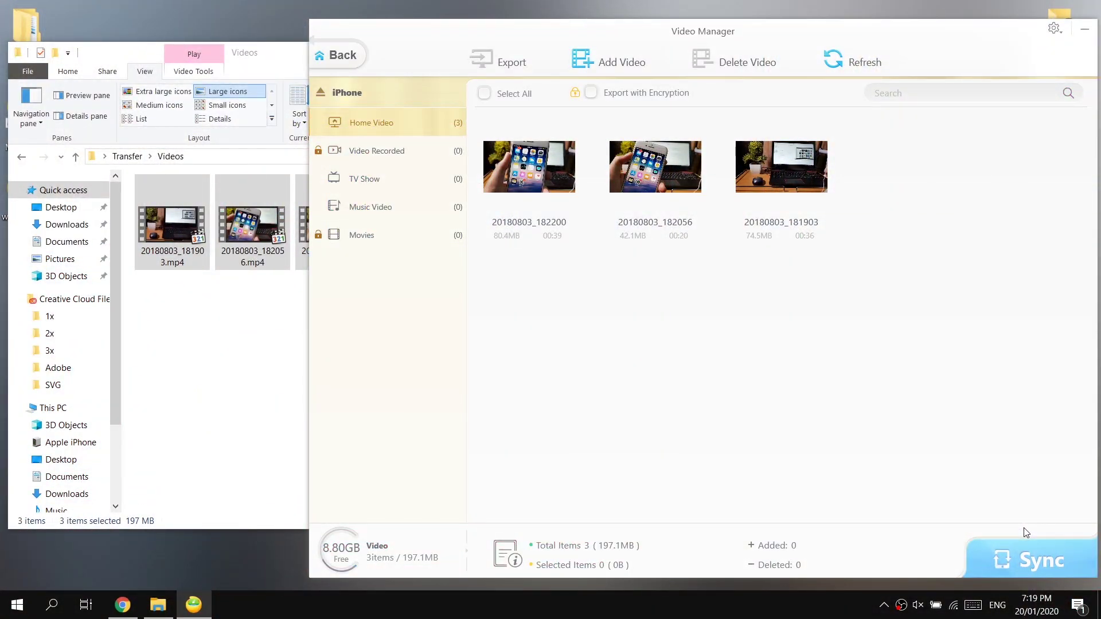
- In File Explorer, open the Transfer > Music folder showing its 11 mp3 tracks
left_click(275, 322)
left_click(127, 156)
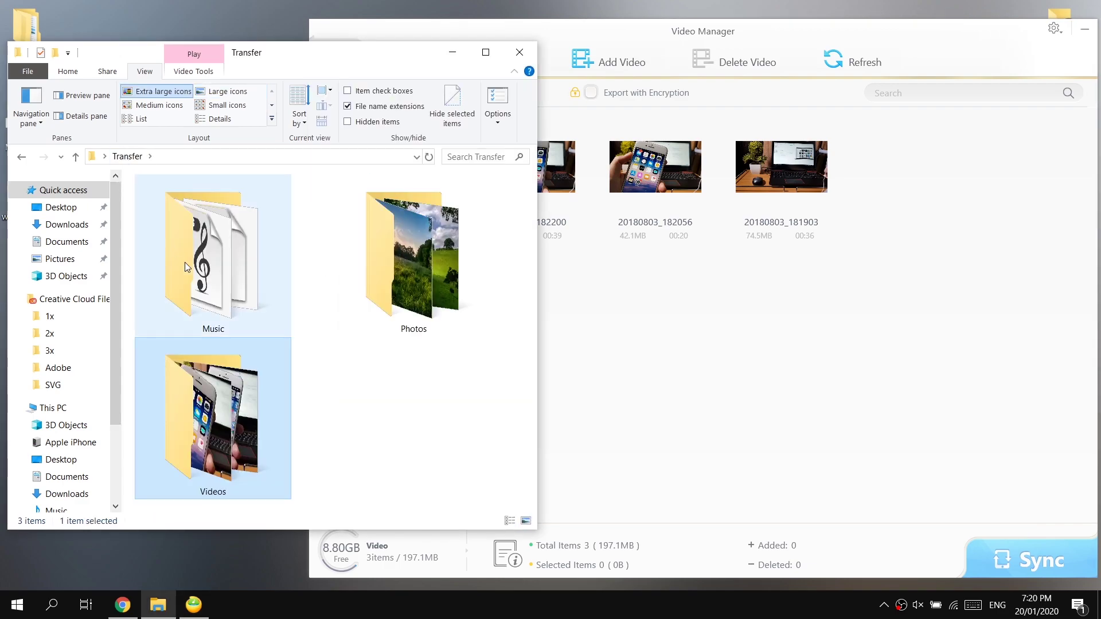
double_click(202, 278)
left_click_drag(276, 378, 238, 194)
left_click(228, 367)
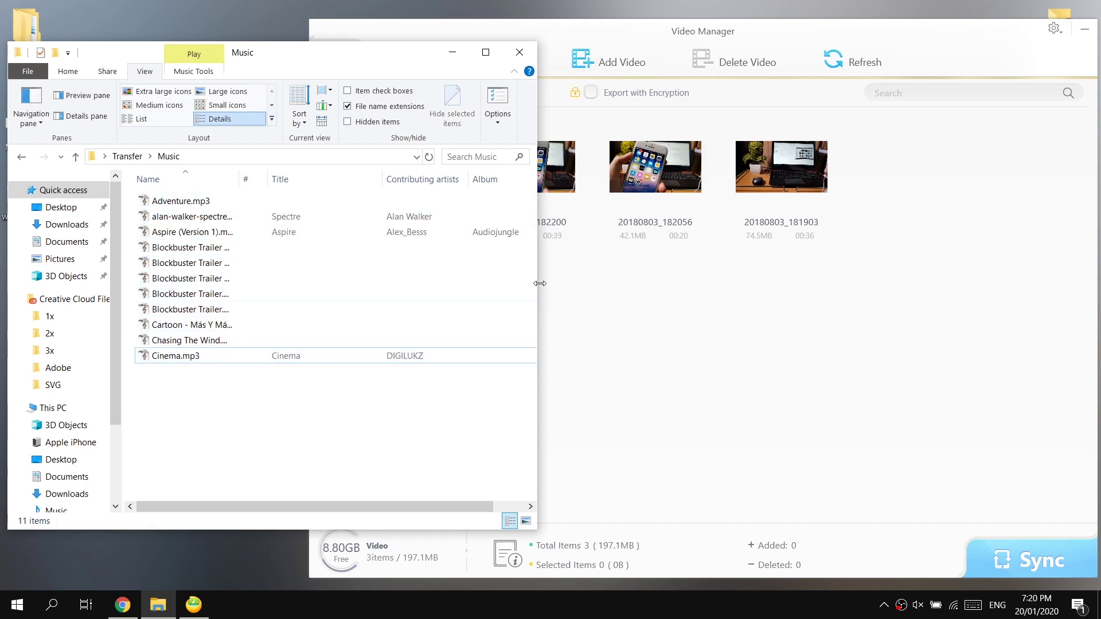
- Leave Video Manager for the main MediaTrans window and open Music Manager
left_click(628, 267)
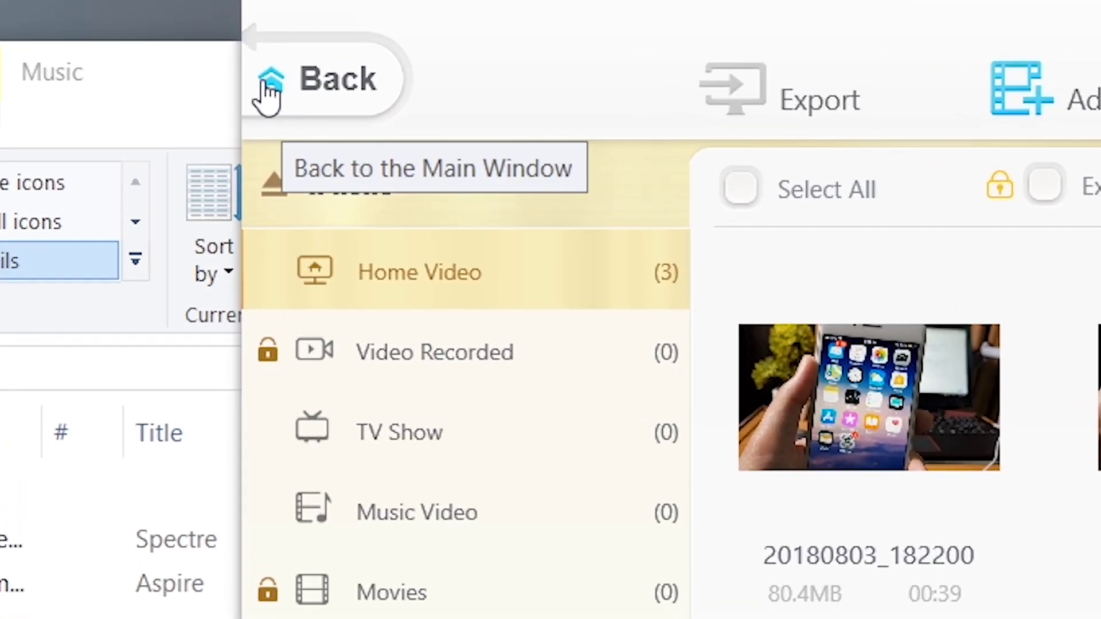
left_click(268, 91)
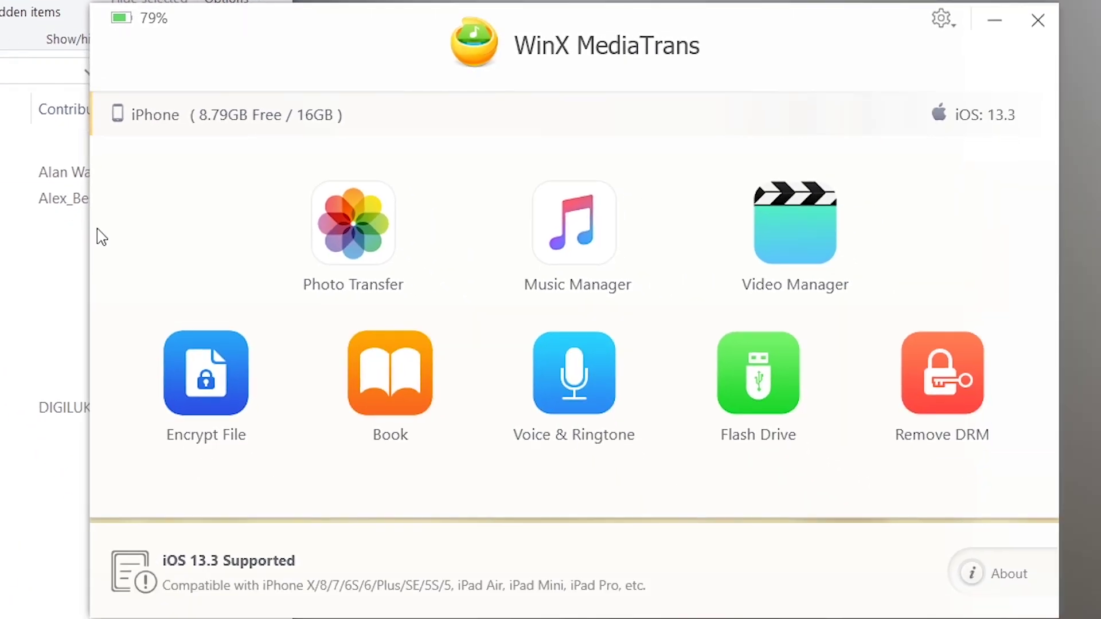
left_click(590, 233)
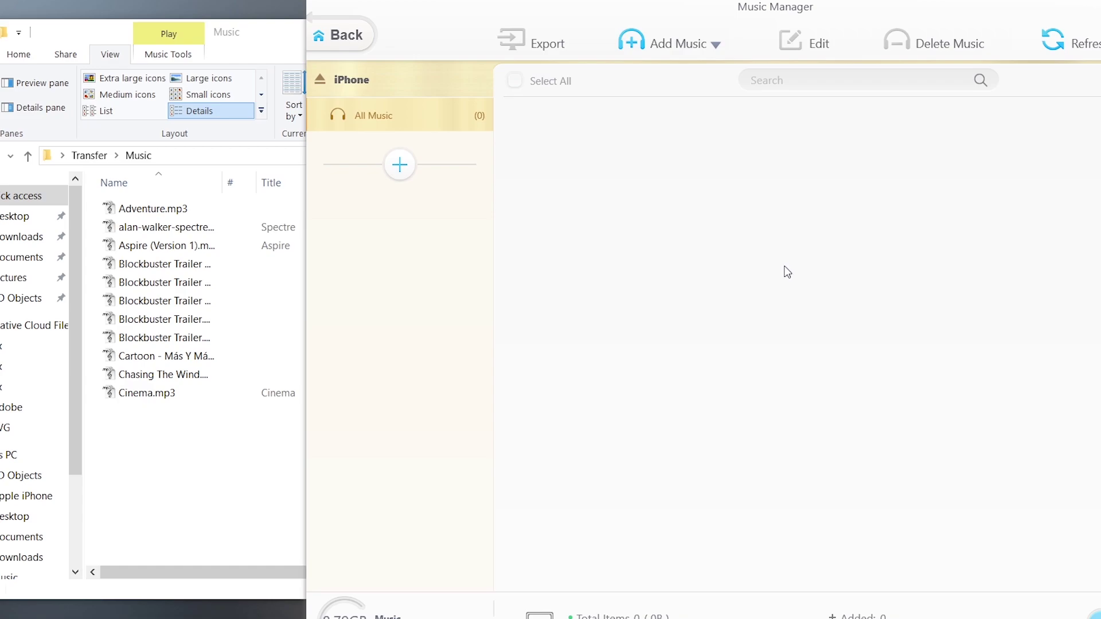
- Drag all 11 mp3 songs from the Music folder into Music Manager and sync them to the iPhone
left_click_drag(243, 428, 204, 199)
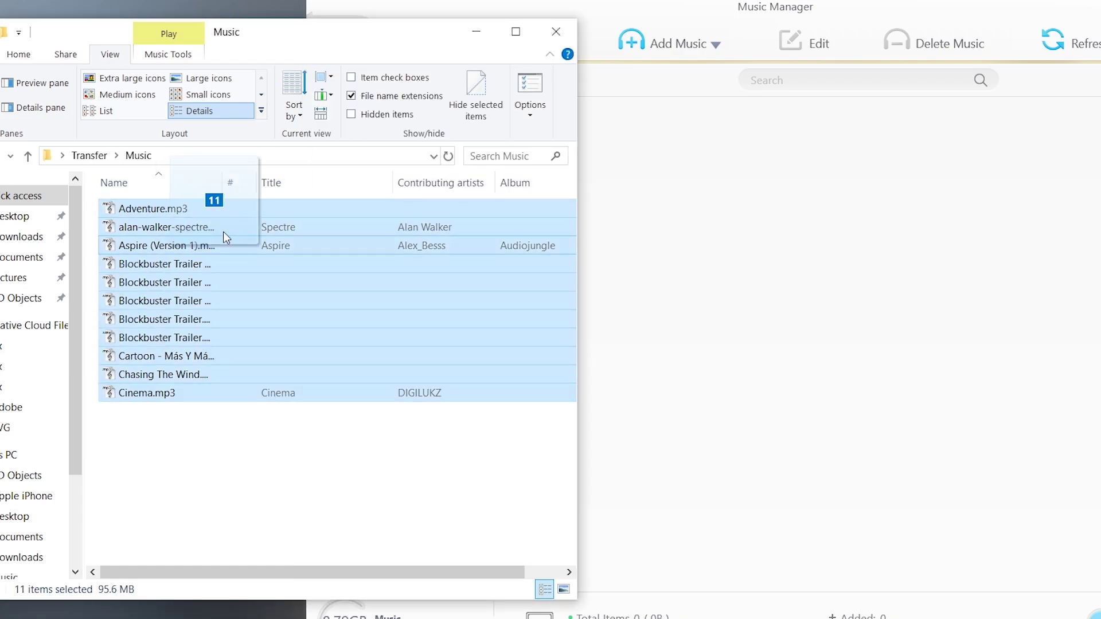
left_click_drag(677, 188, 678, 189)
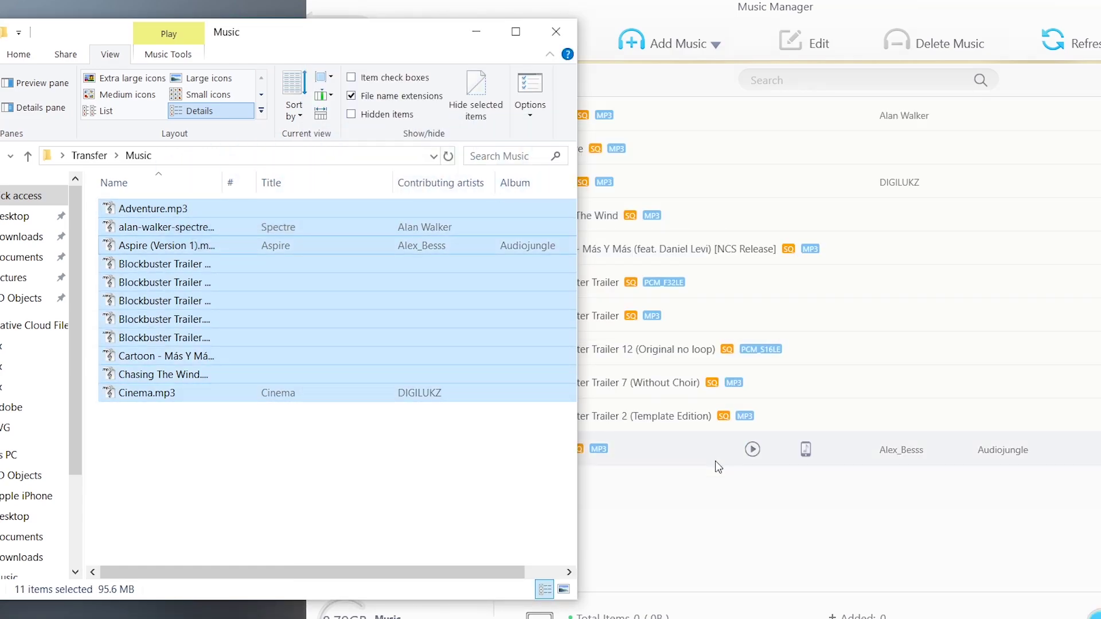
left_click(714, 492)
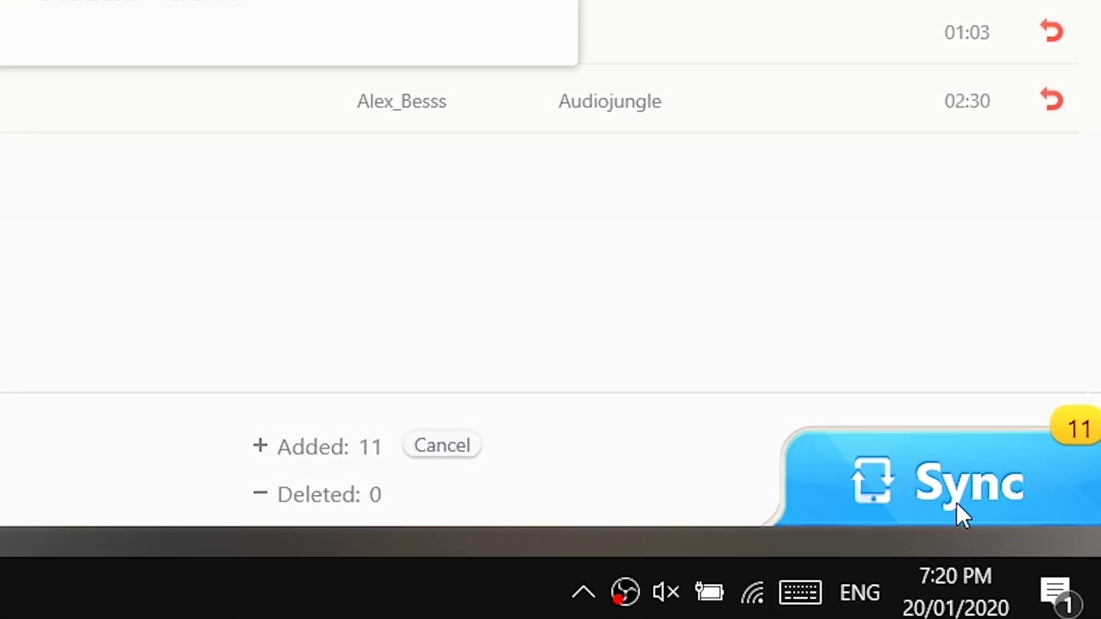
left_click(957, 503)
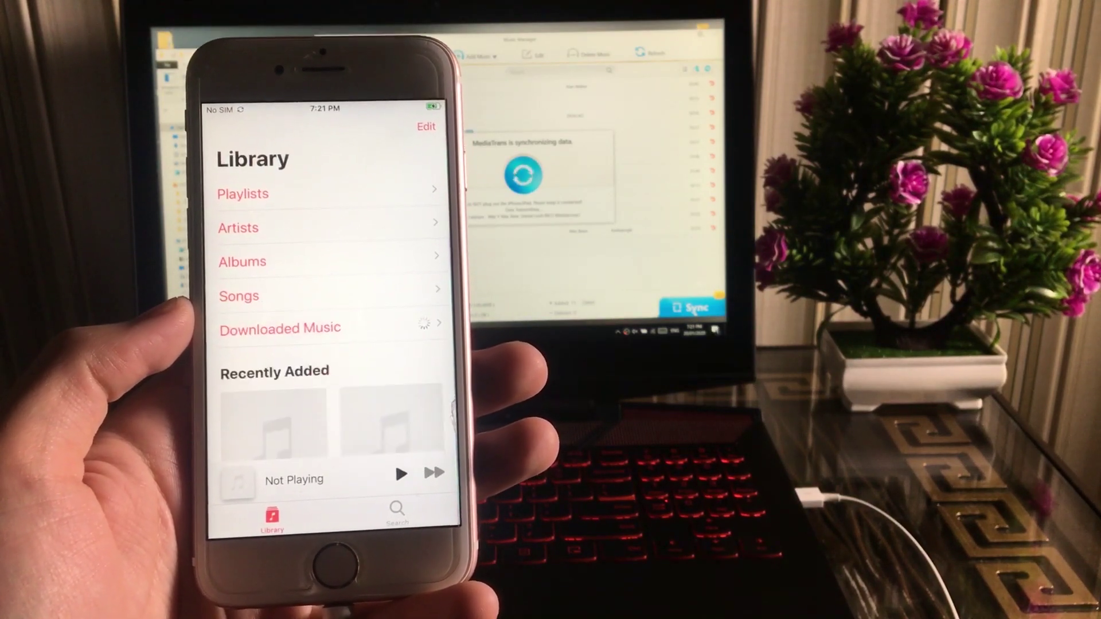
- On the iPhone, open Library > Songs, play Spectre and skip ahead to about 1:42
scroll(339, 321, "down", 5)
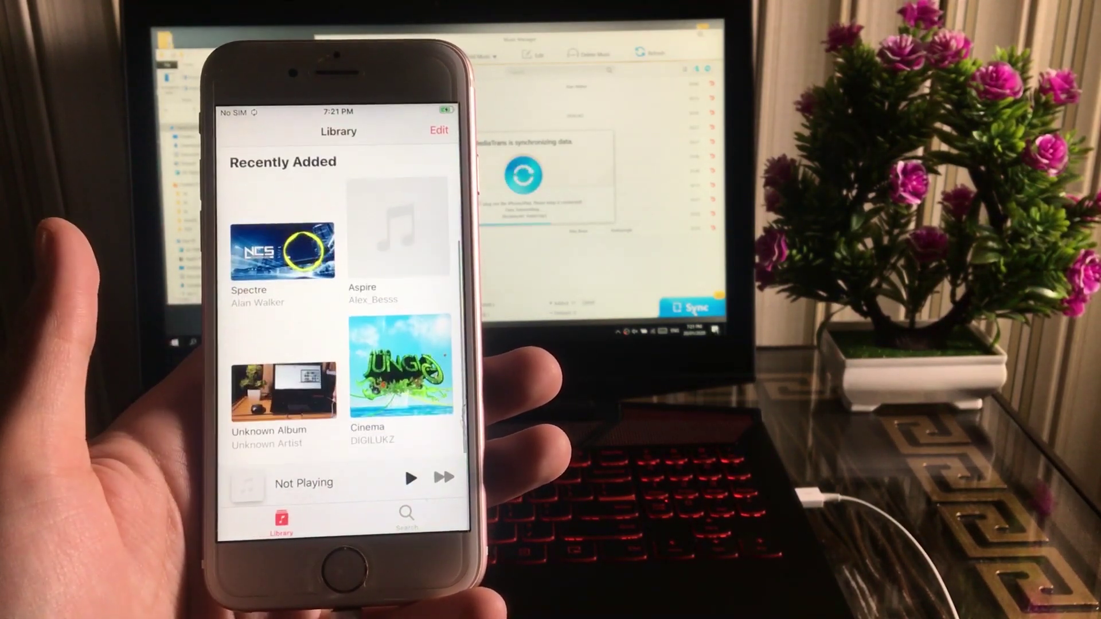
left_click(270, 270)
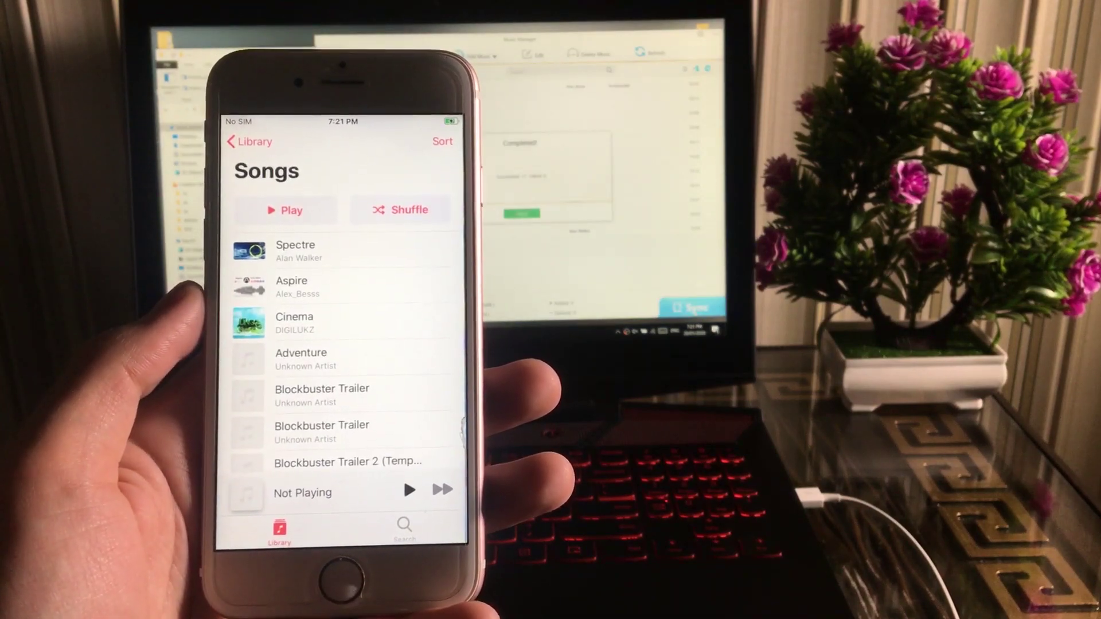
scroll(338, 344, "down", 5)
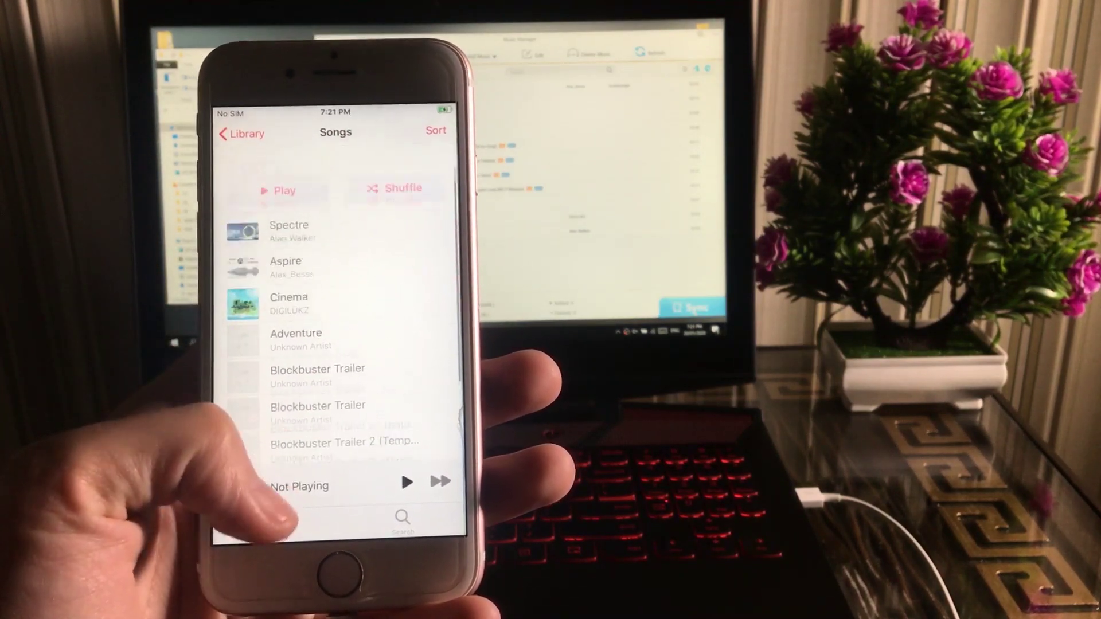
left_click(295, 281)
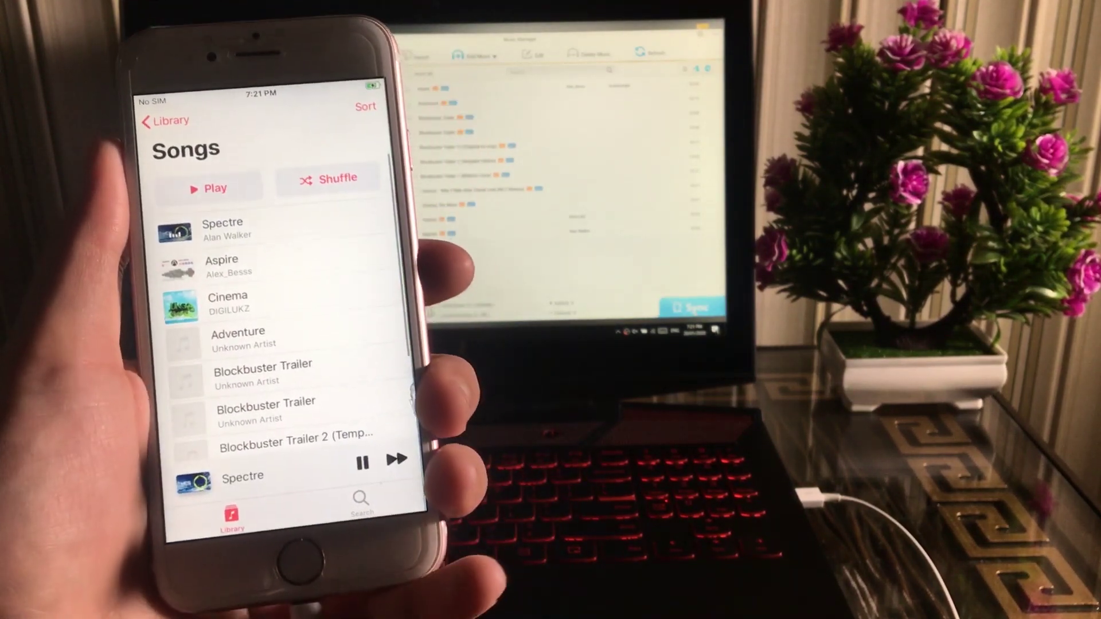
left_click(287, 525)
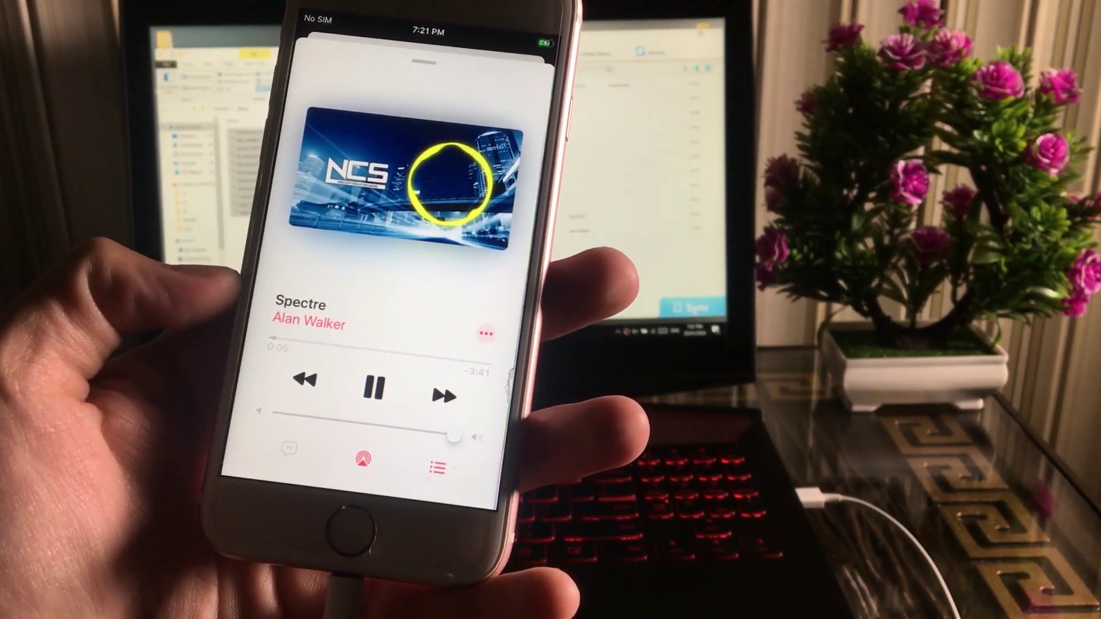
left_click_drag(281, 345, 423, 353)
- Close Spectre's Now Playing screen and play Aspire in the full player
left_click_drag(344, 269, 344, 448)
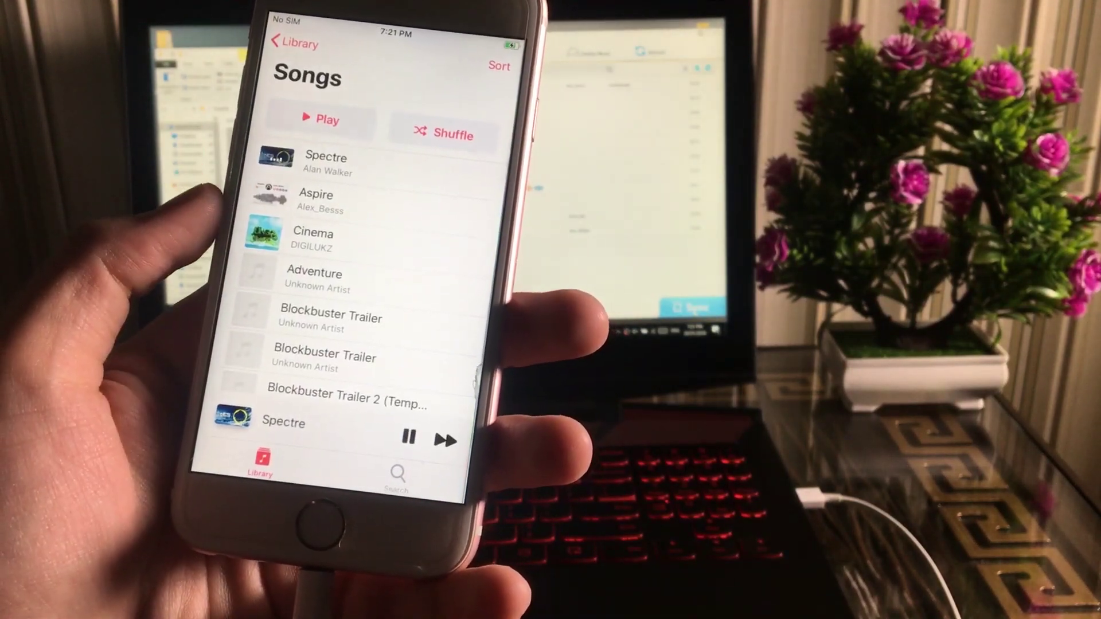
left_click(298, 207)
left_click(264, 423)
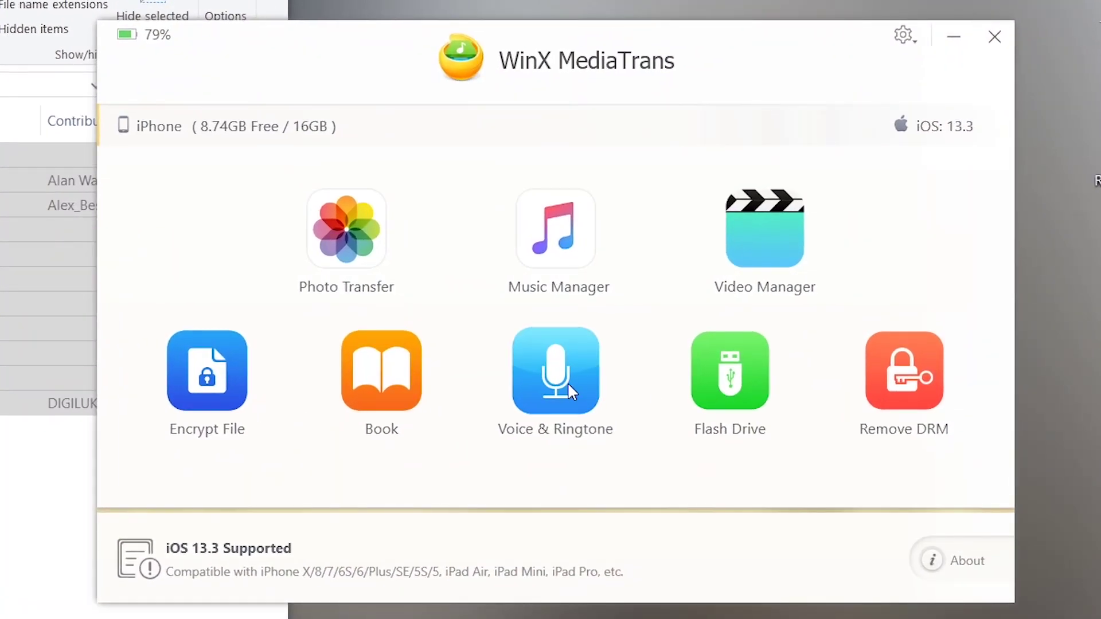
- Add the Spectre mp3 in Voice & Ringtone, sync it, and choose Spectre as the iPhone ringtone
left_click(561, 393)
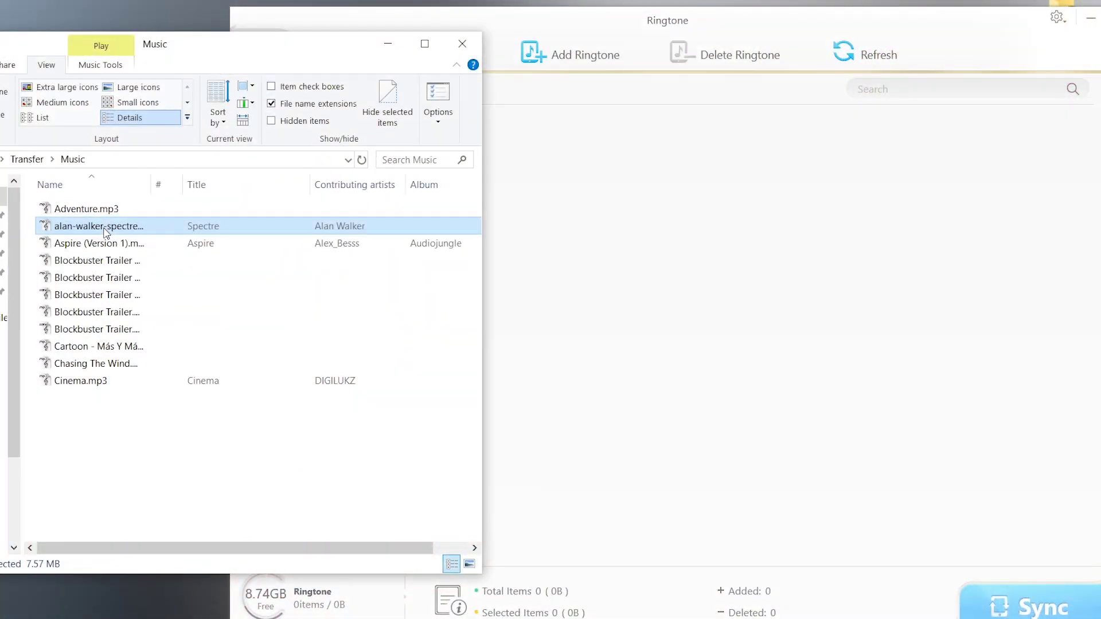
left_click_drag(573, 236, 574, 237)
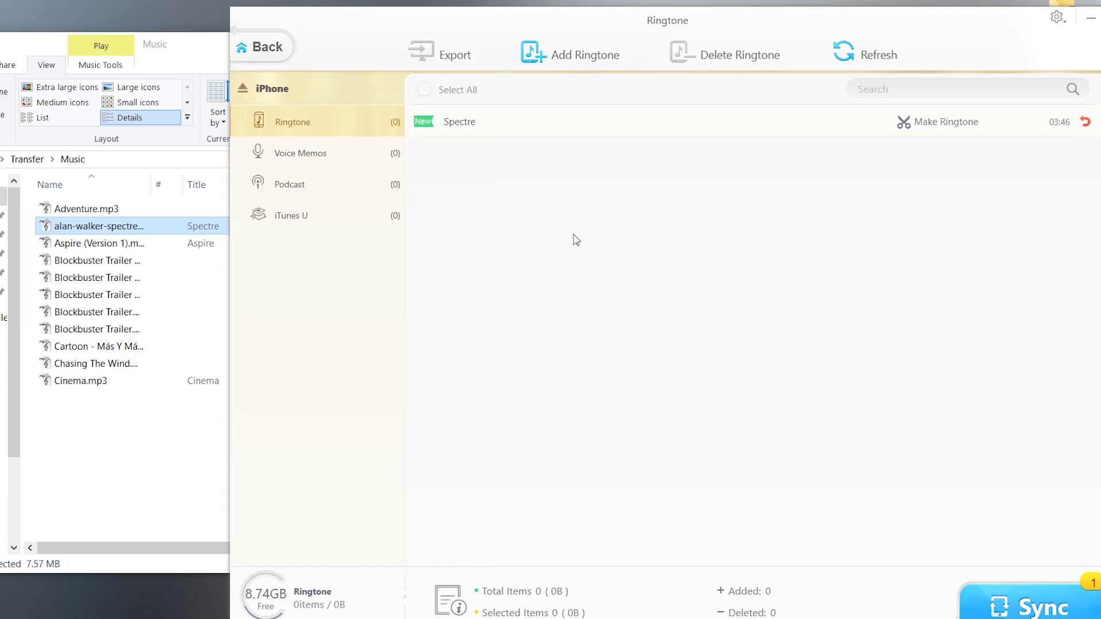
left_click(1009, 604)
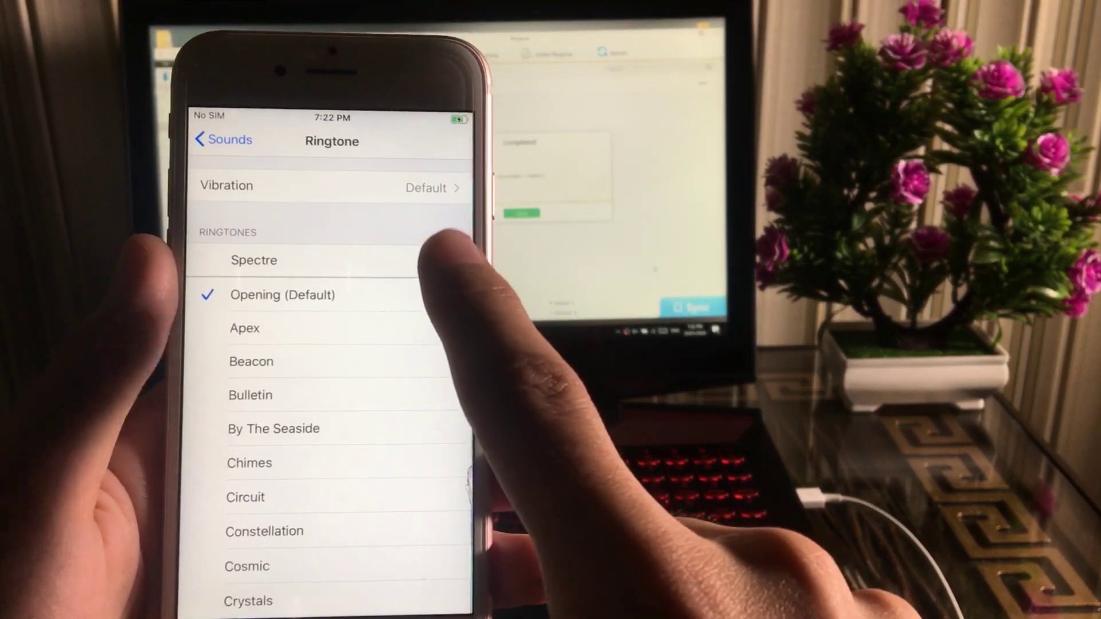
left_click(211, 235)
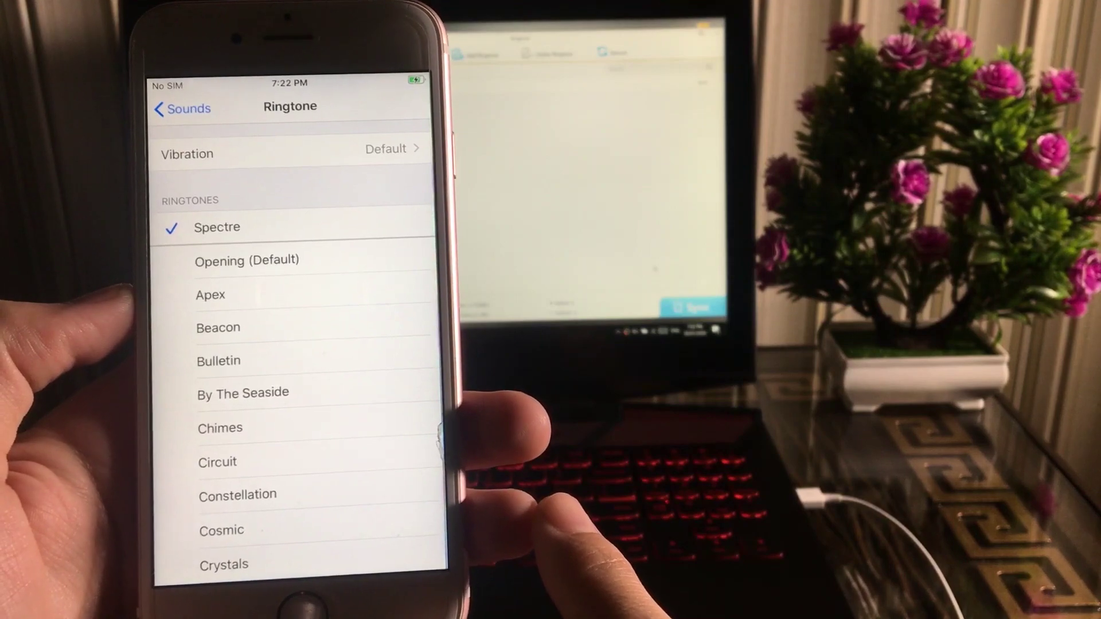